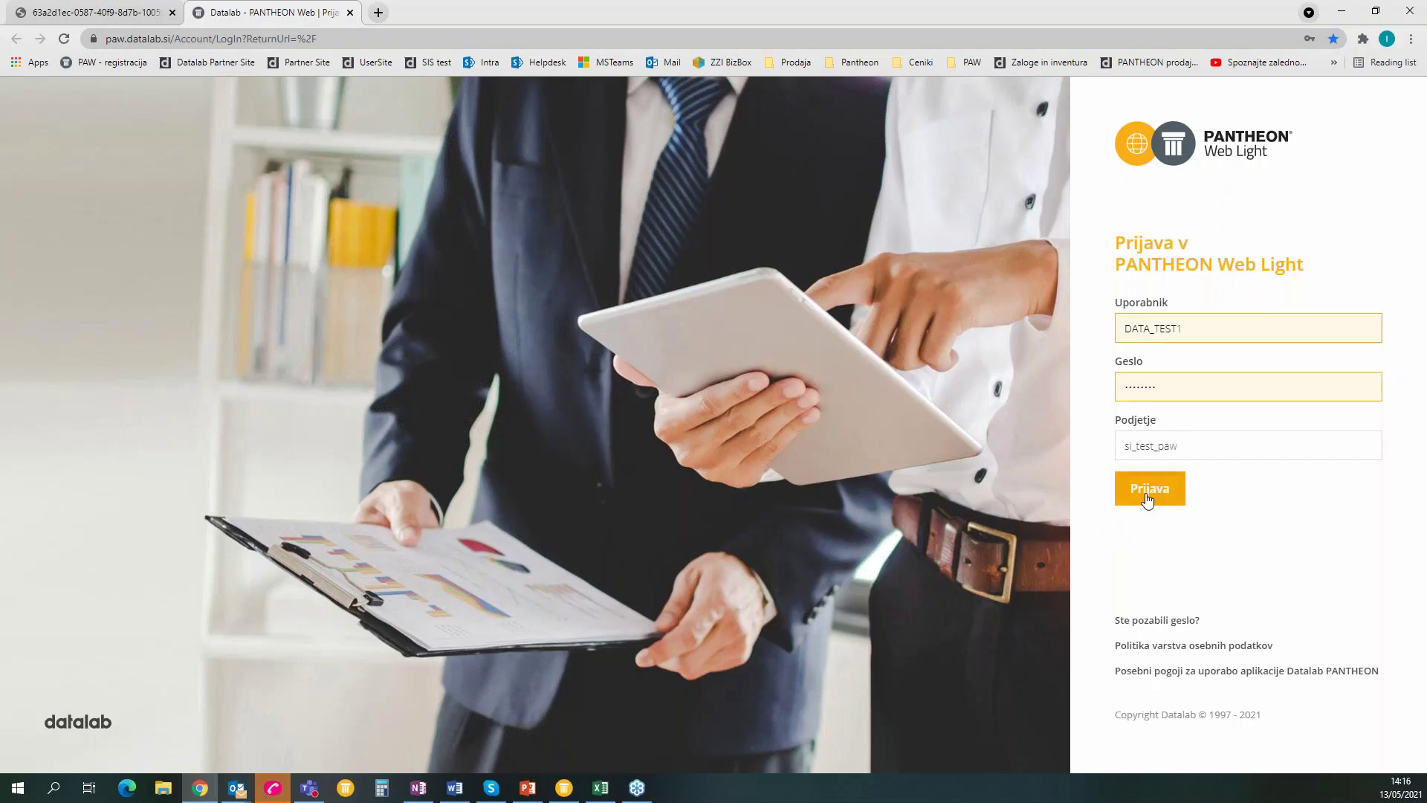
Step: Sign in to PANTHEON Web Light and start a new subject record in the Subjekti register
click(1148, 491)
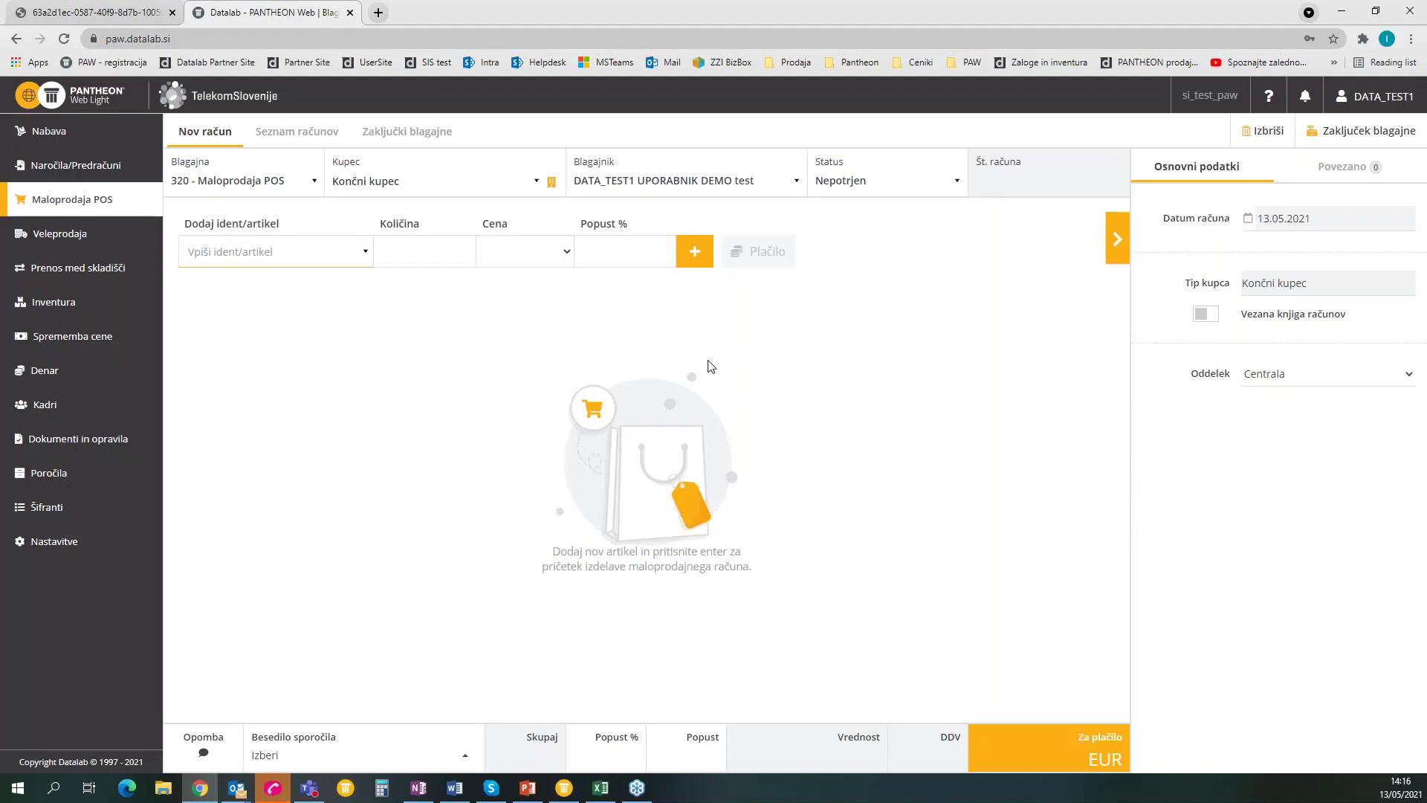
mouse_move(121, 503)
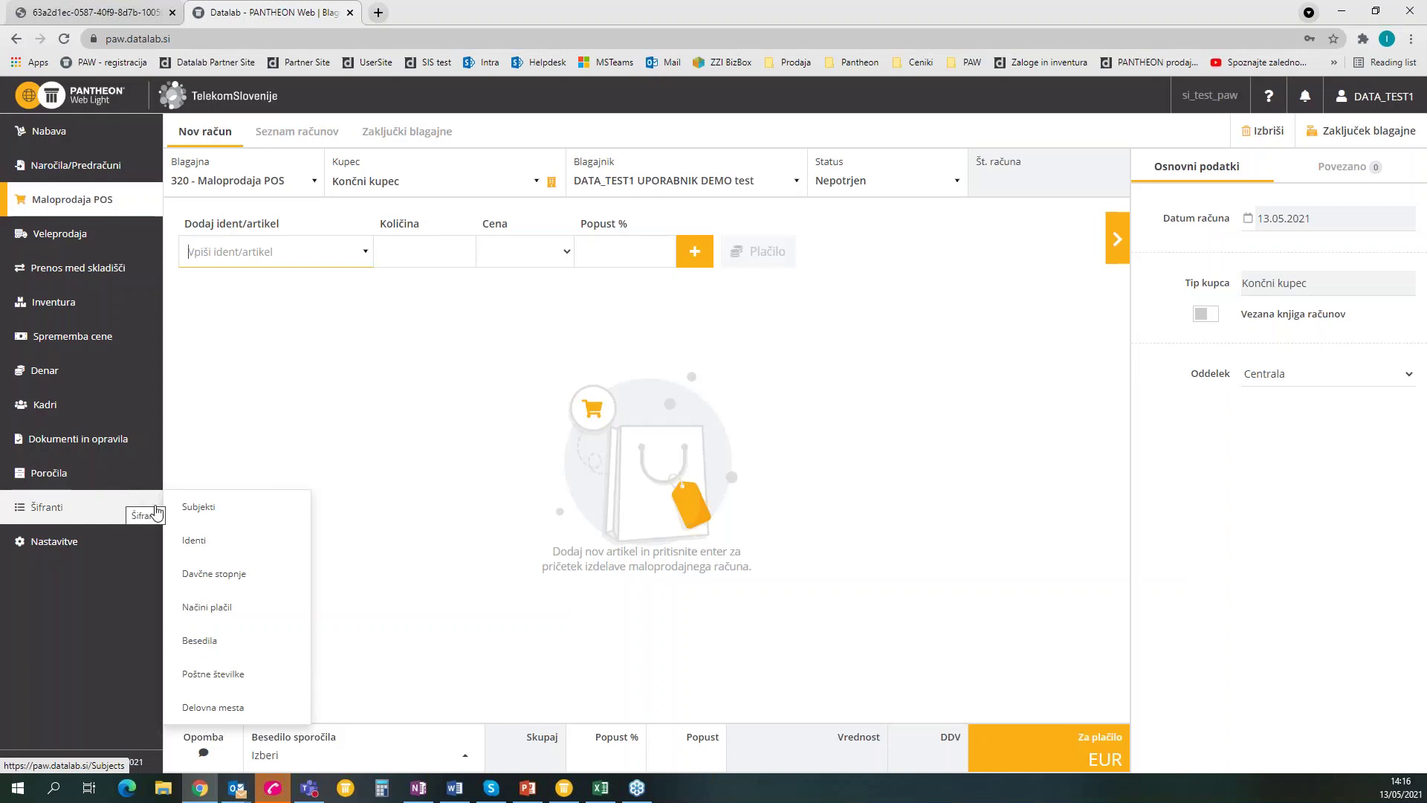
click(201, 510)
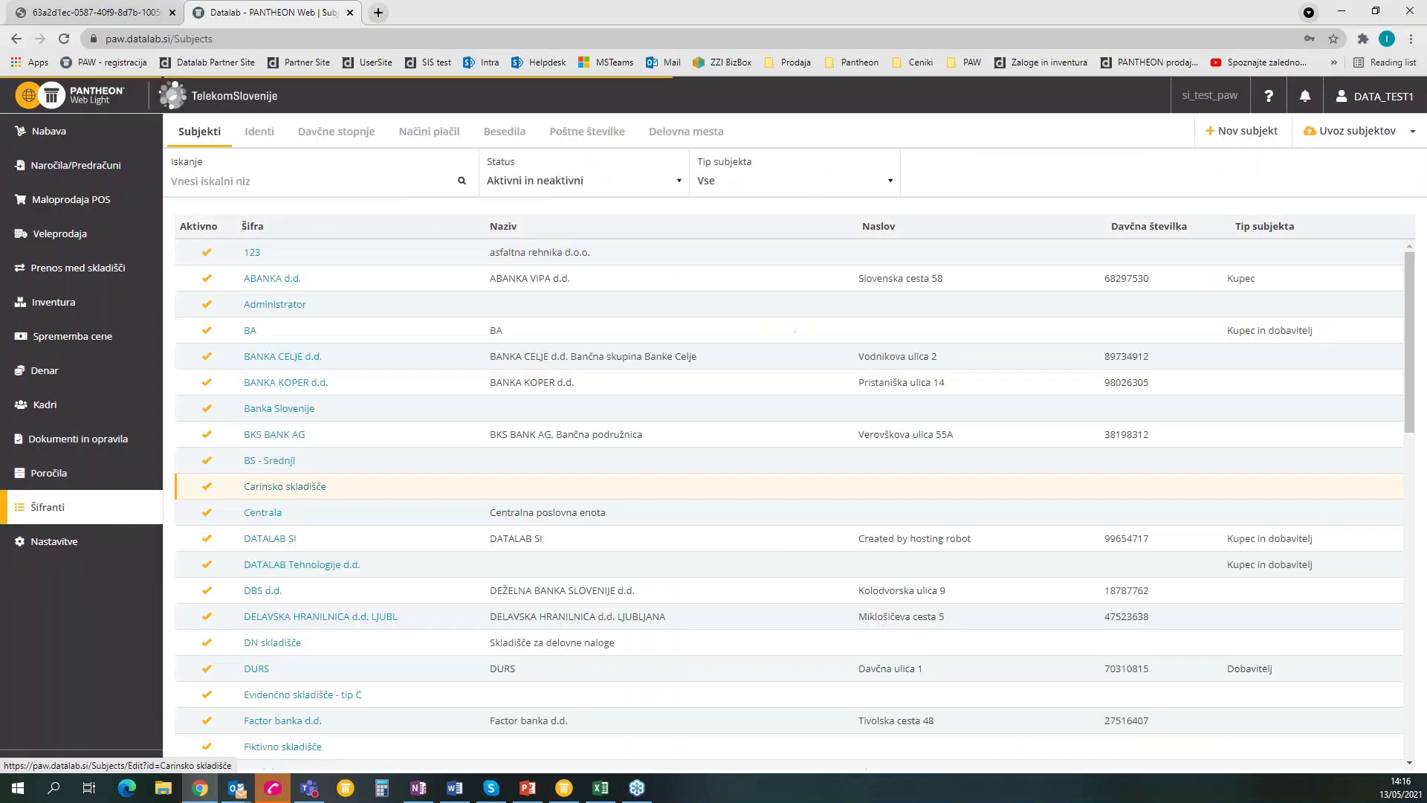
click(1248, 131)
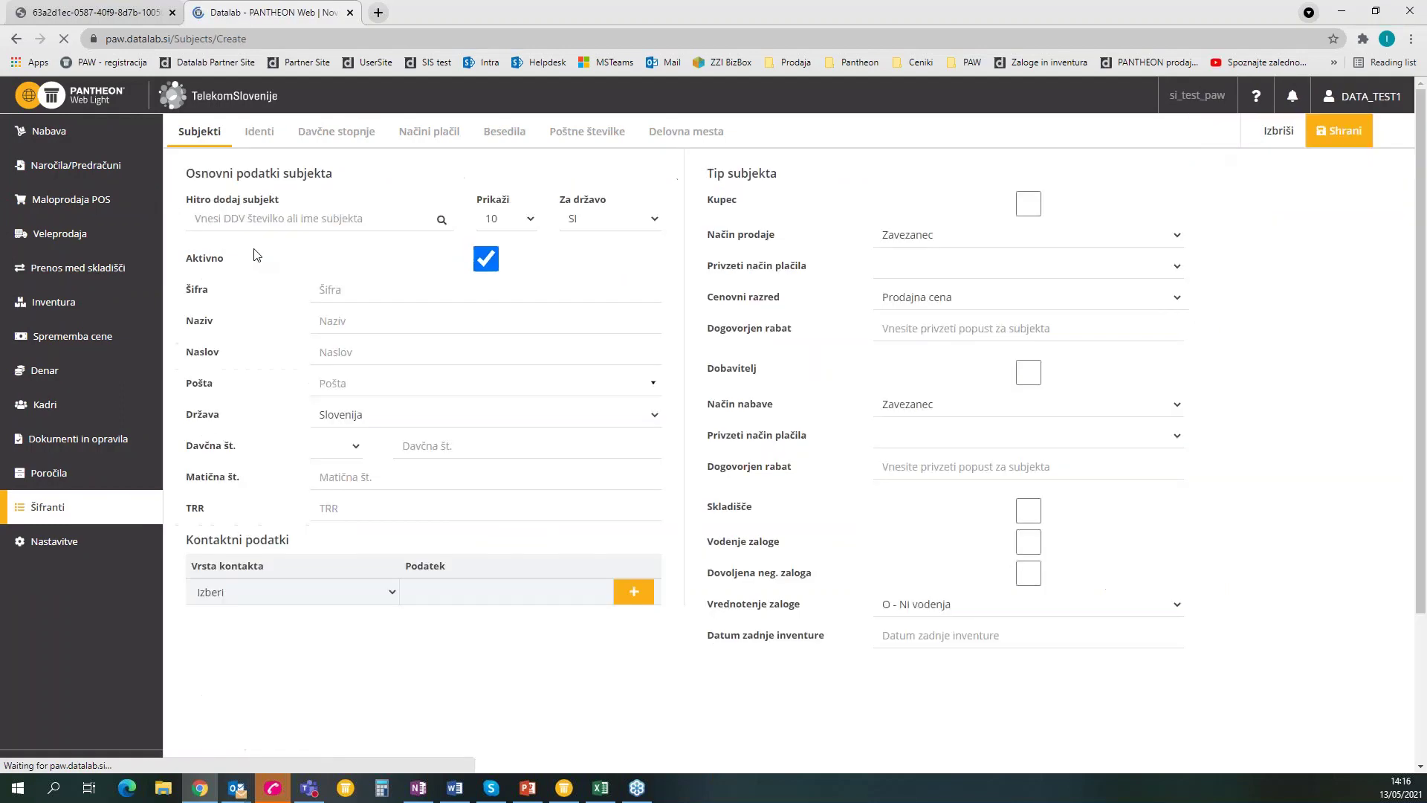
Step: Look up "sava turizem" with the quick-add search and fill the record from the main Sava Turizem d.d. company entry
click(250, 226)
text(sava tu)
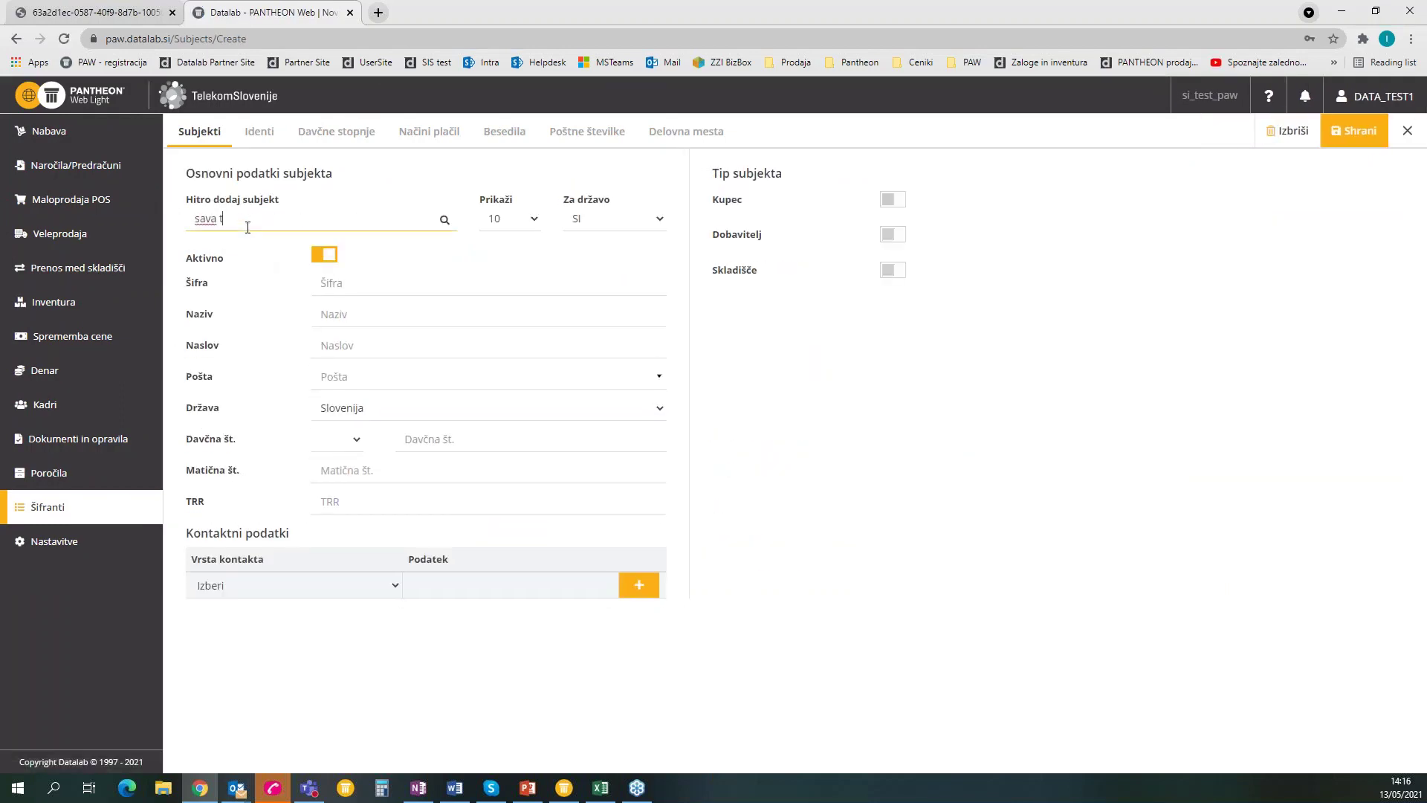
text(re)
key(BackSpace)
key(BackSpace)
text(rizem)
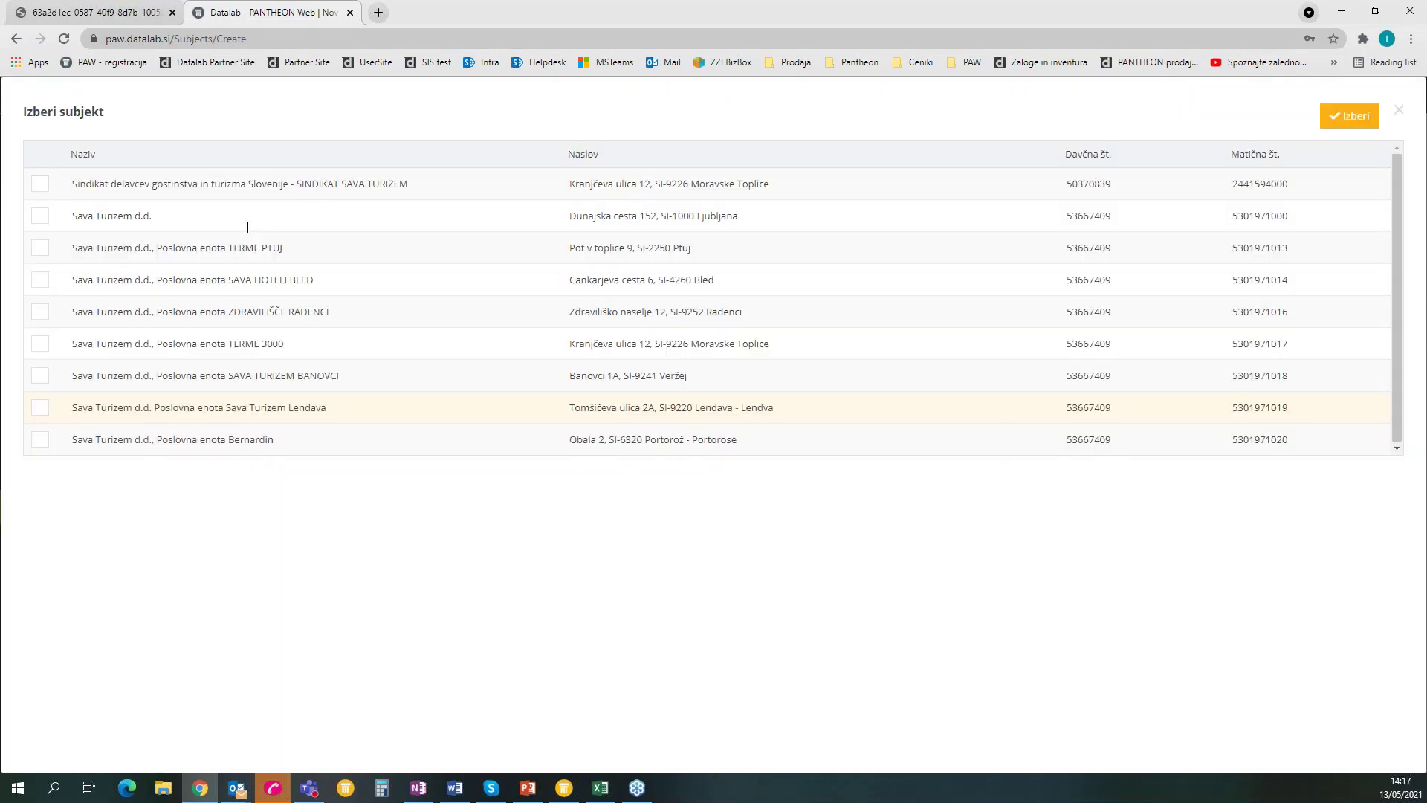
click(45, 215)
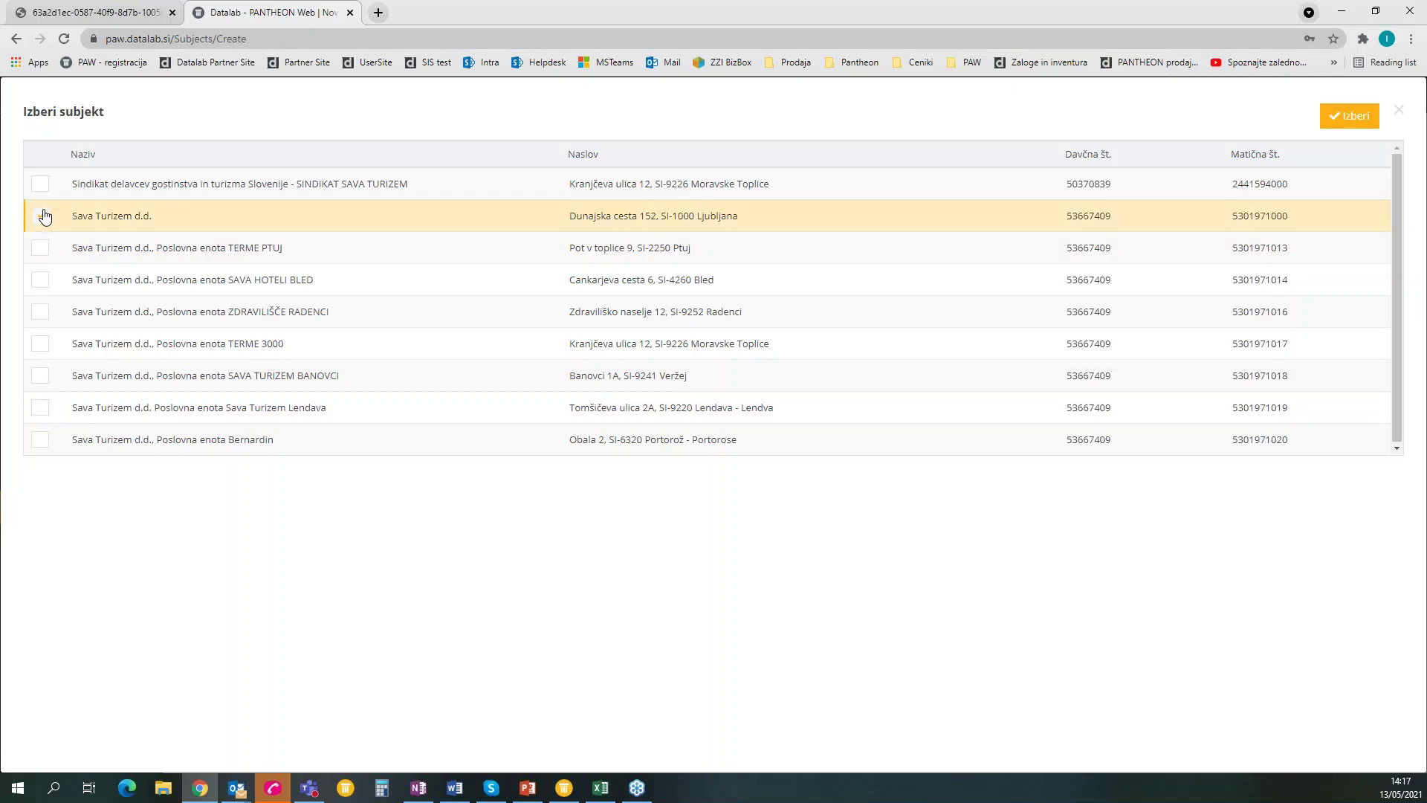
click(1349, 118)
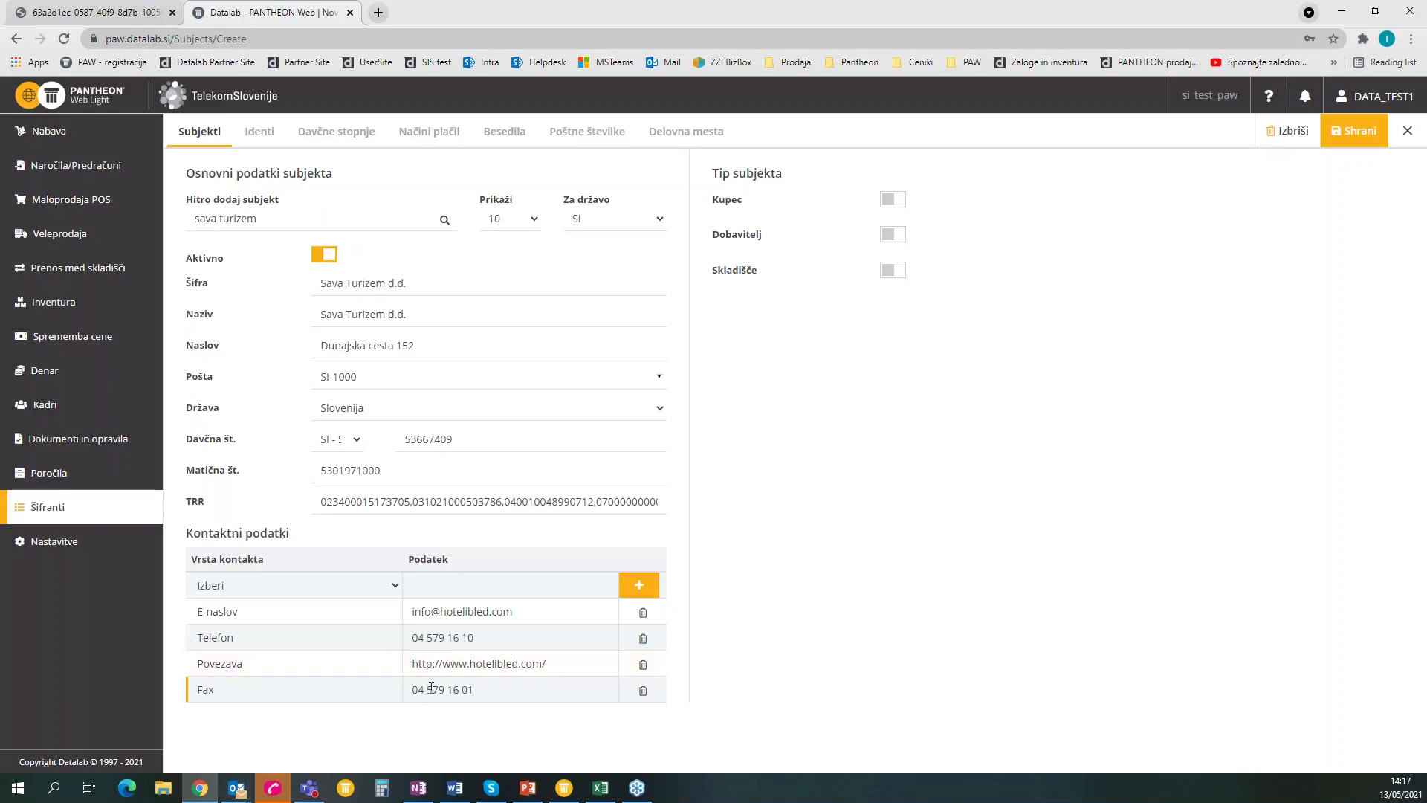
Step: Mark the Sava Turizem d.d. subject as a customer (Kupec) and save the record
click(889, 199)
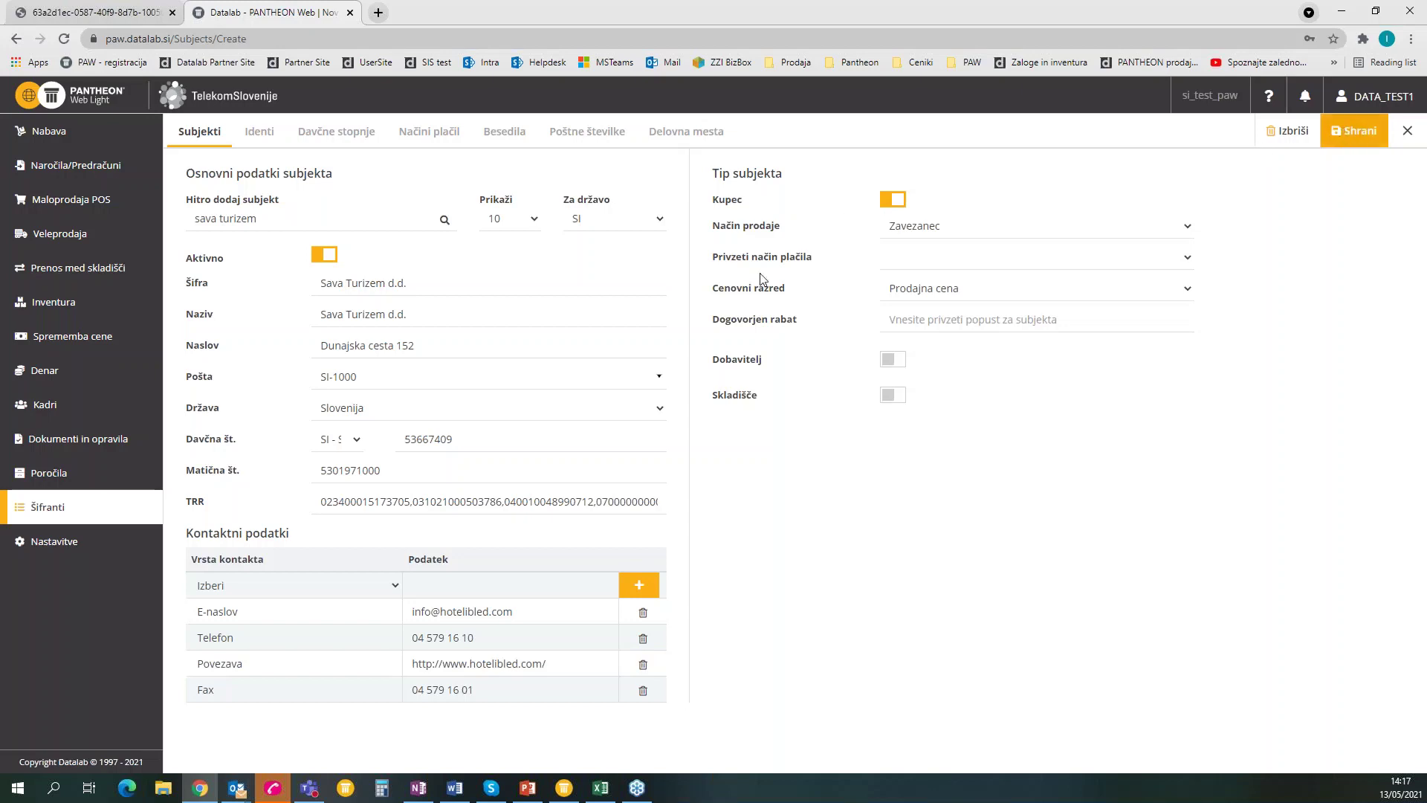
mouse_move(90, 171)
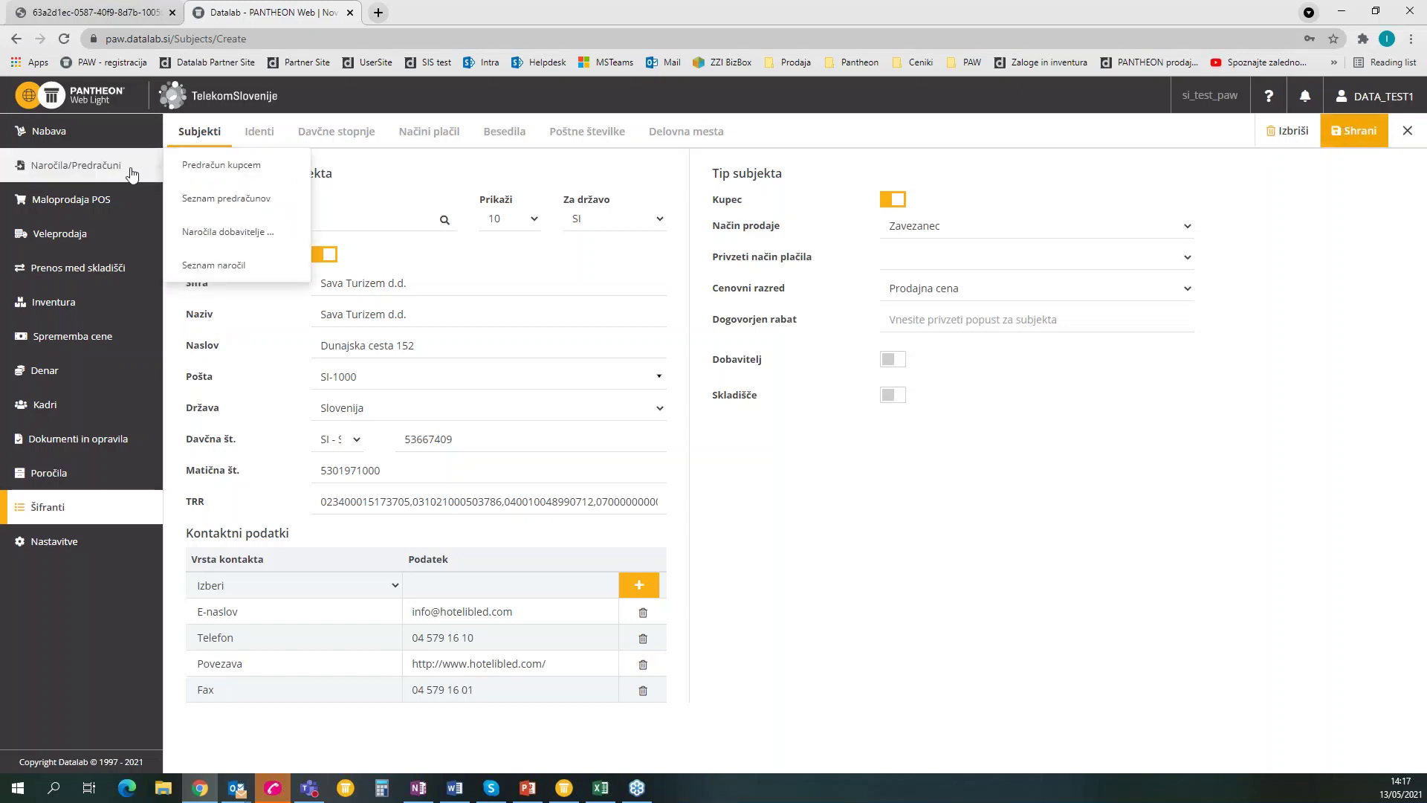
click(199, 166)
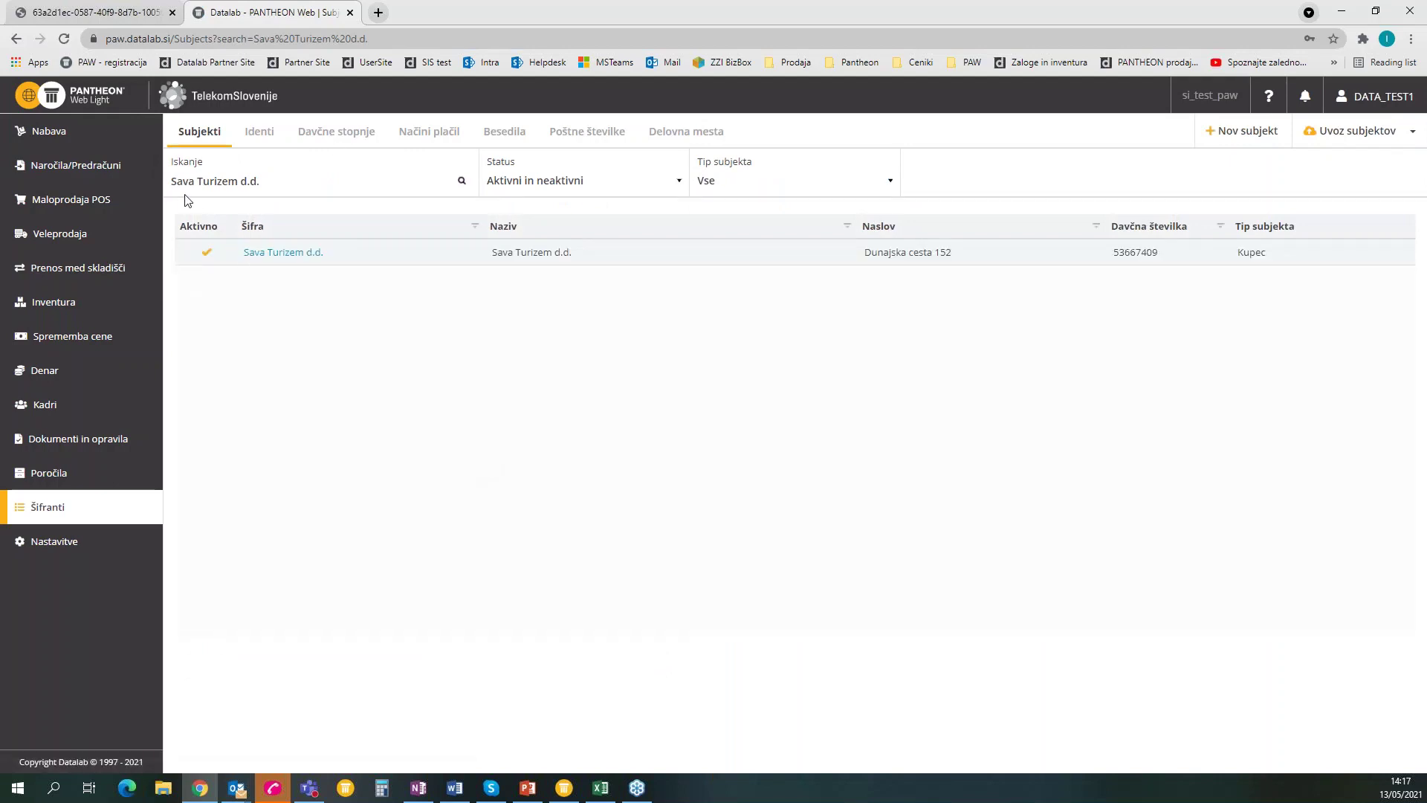
Step: Create a new customer proforma invoice (Predračun kupcem) with Sava Turizem d.d. as the buyer and save it
mouse_move(105, 166)
click(200, 165)
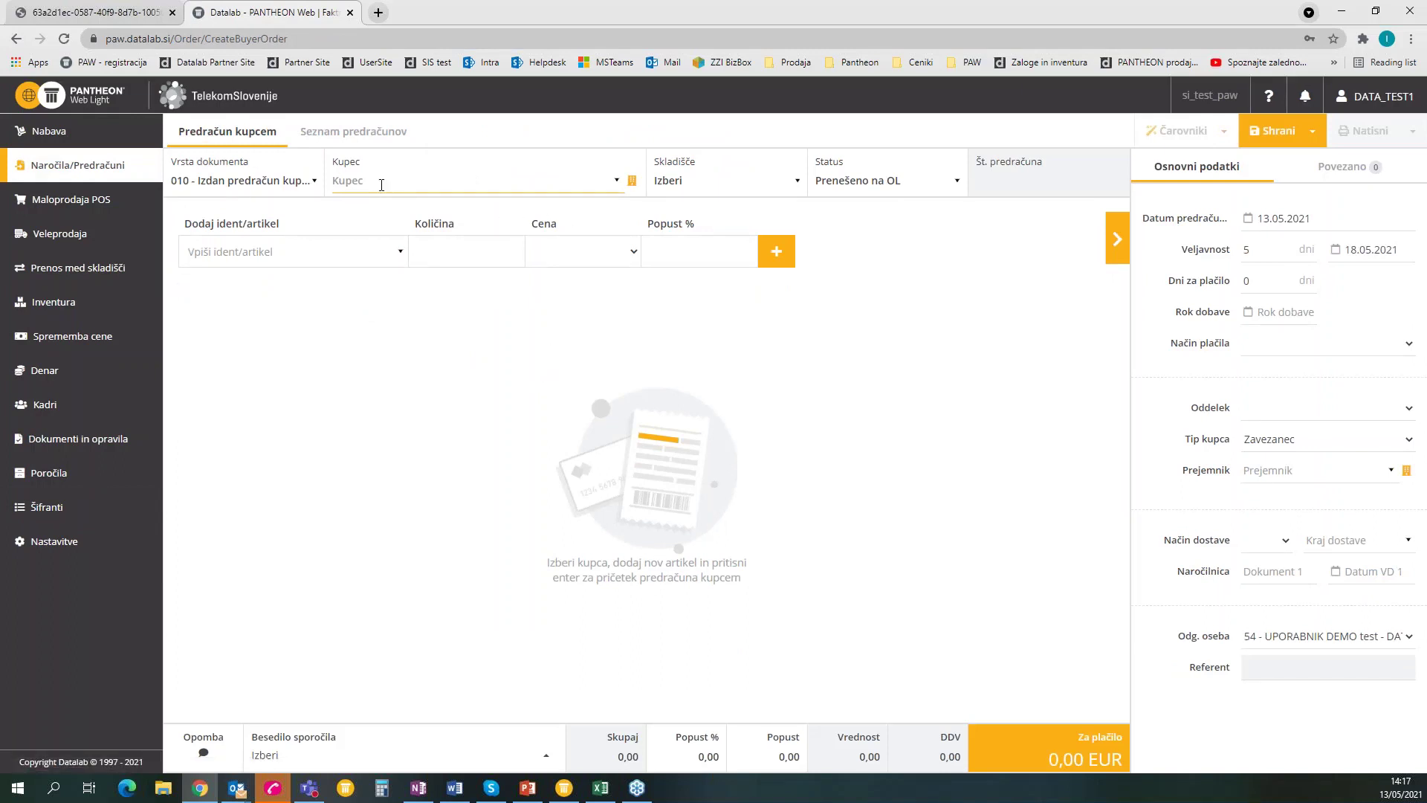
click(632, 181)
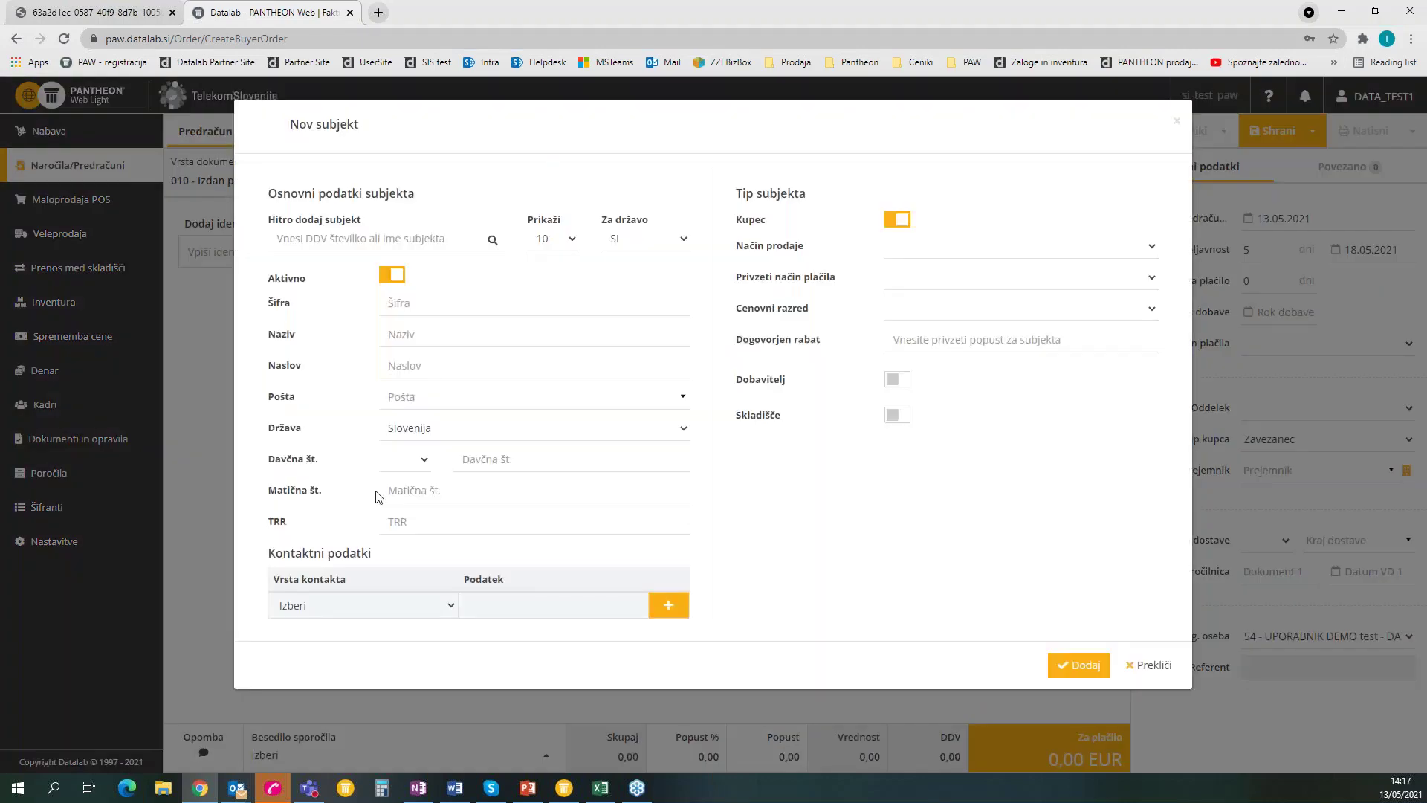
click(1177, 121)
click(383, 183)
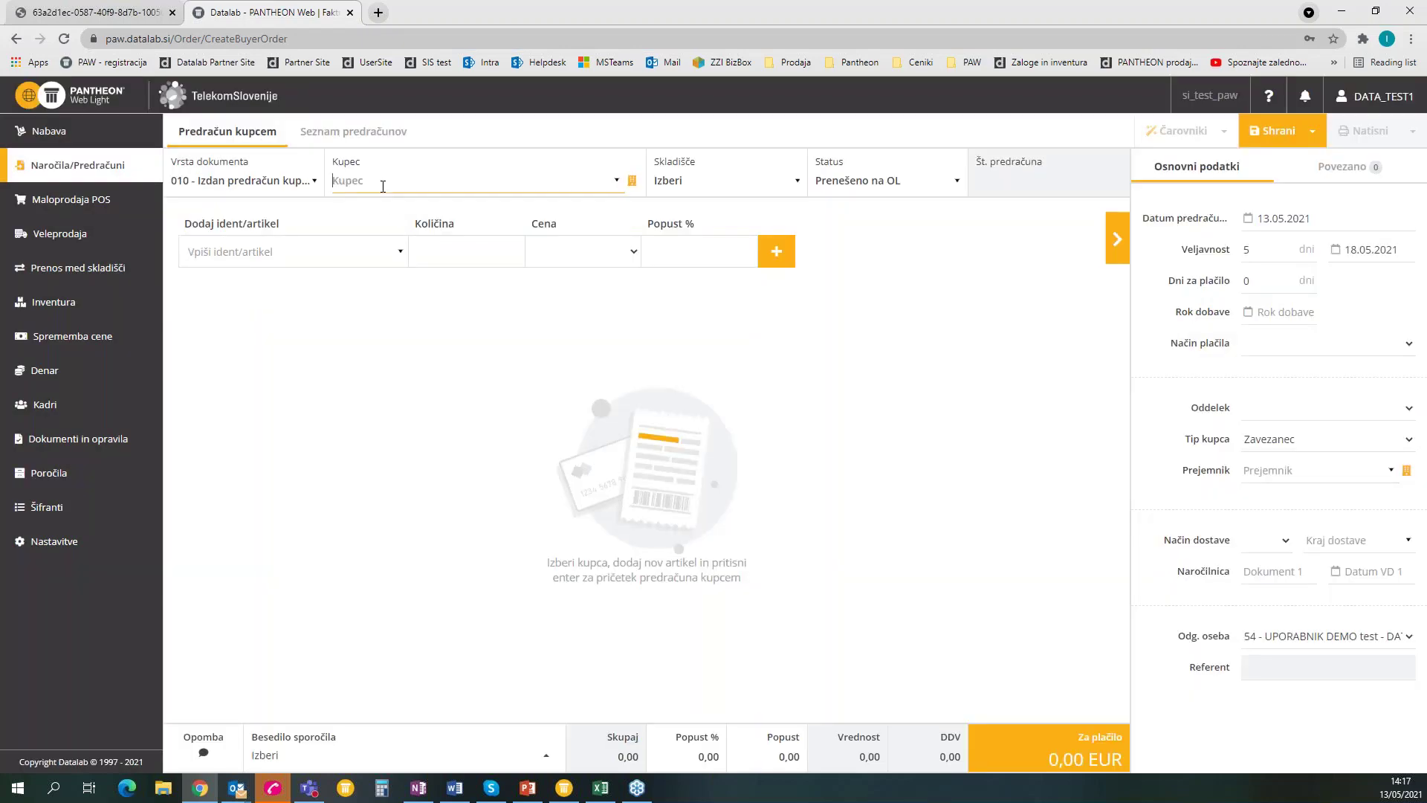
text(sava t)
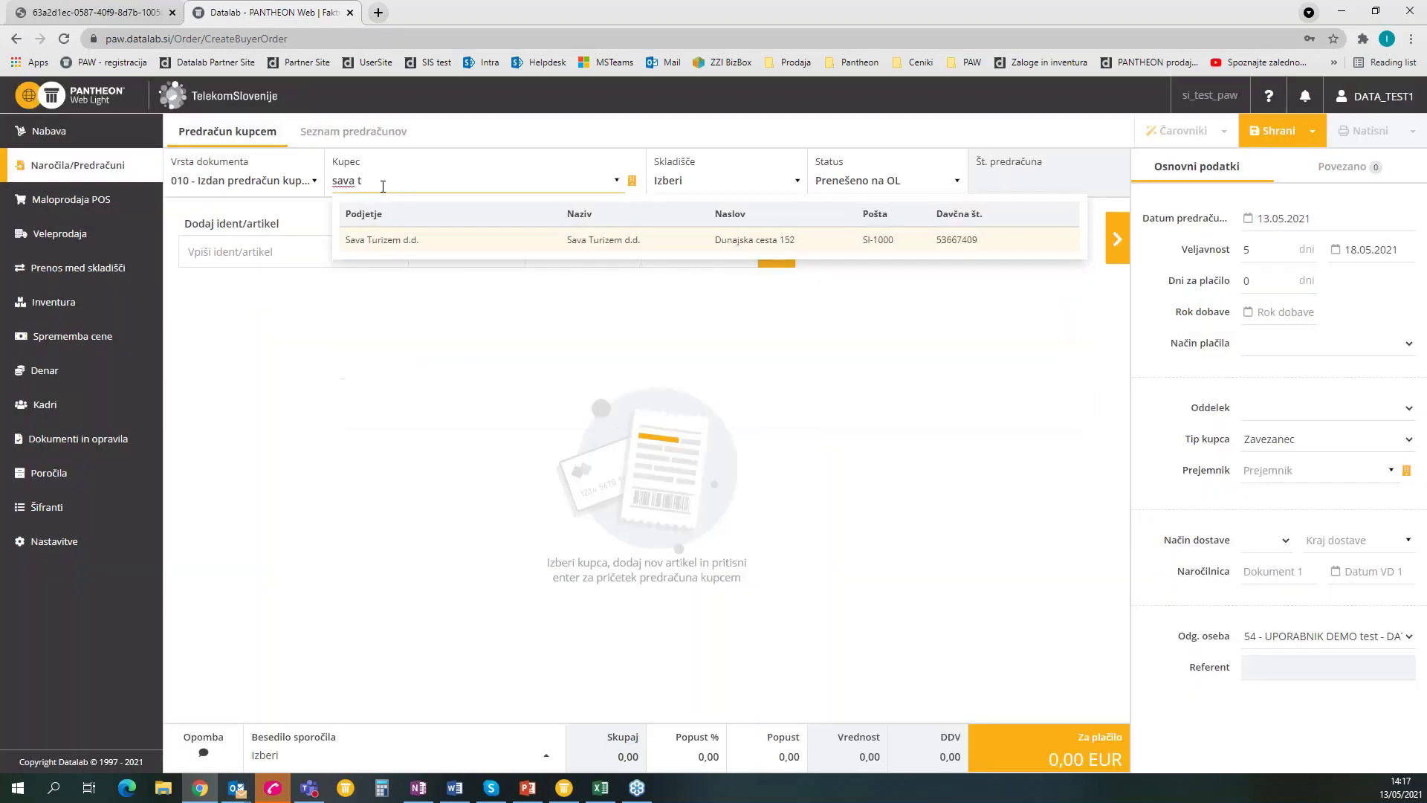
click(392, 240)
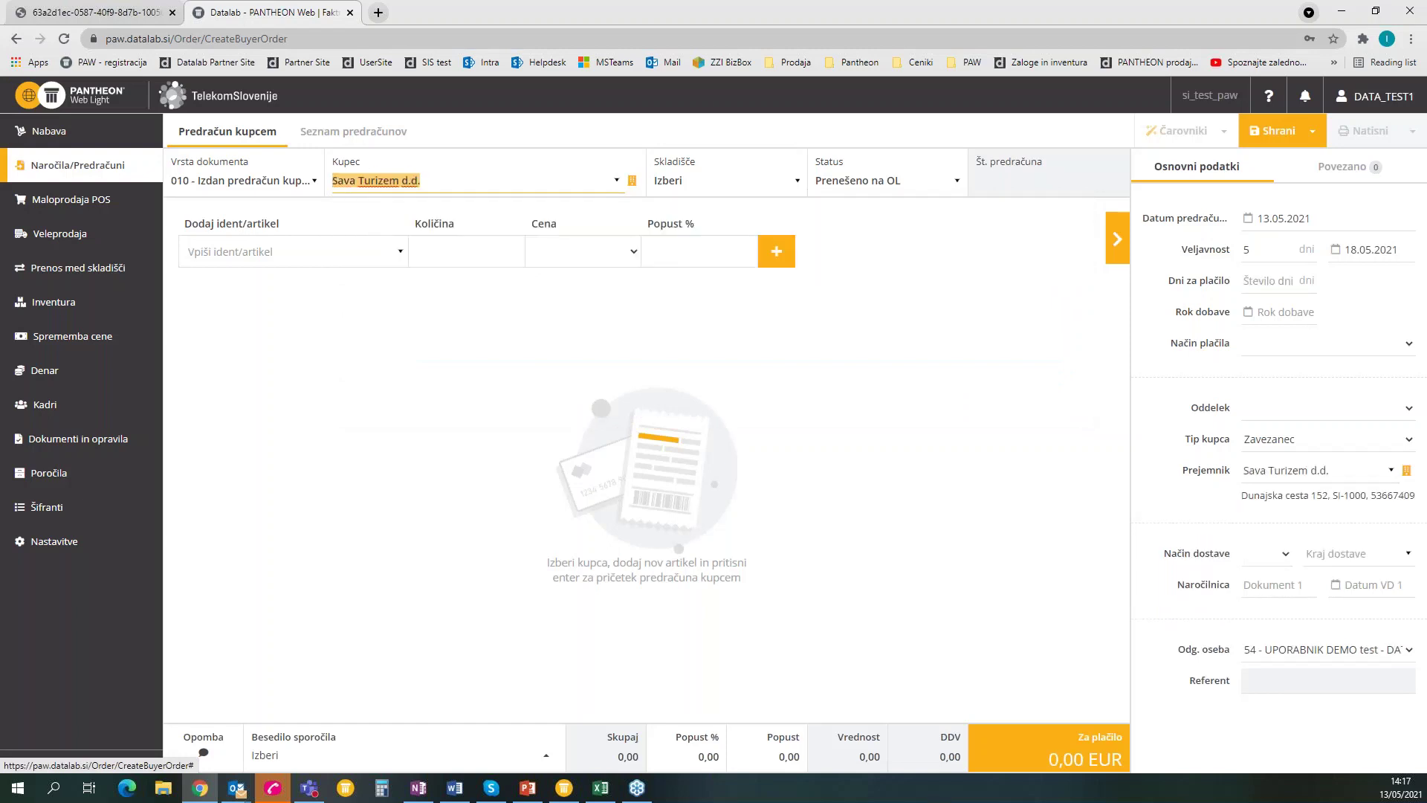
click(1277, 131)
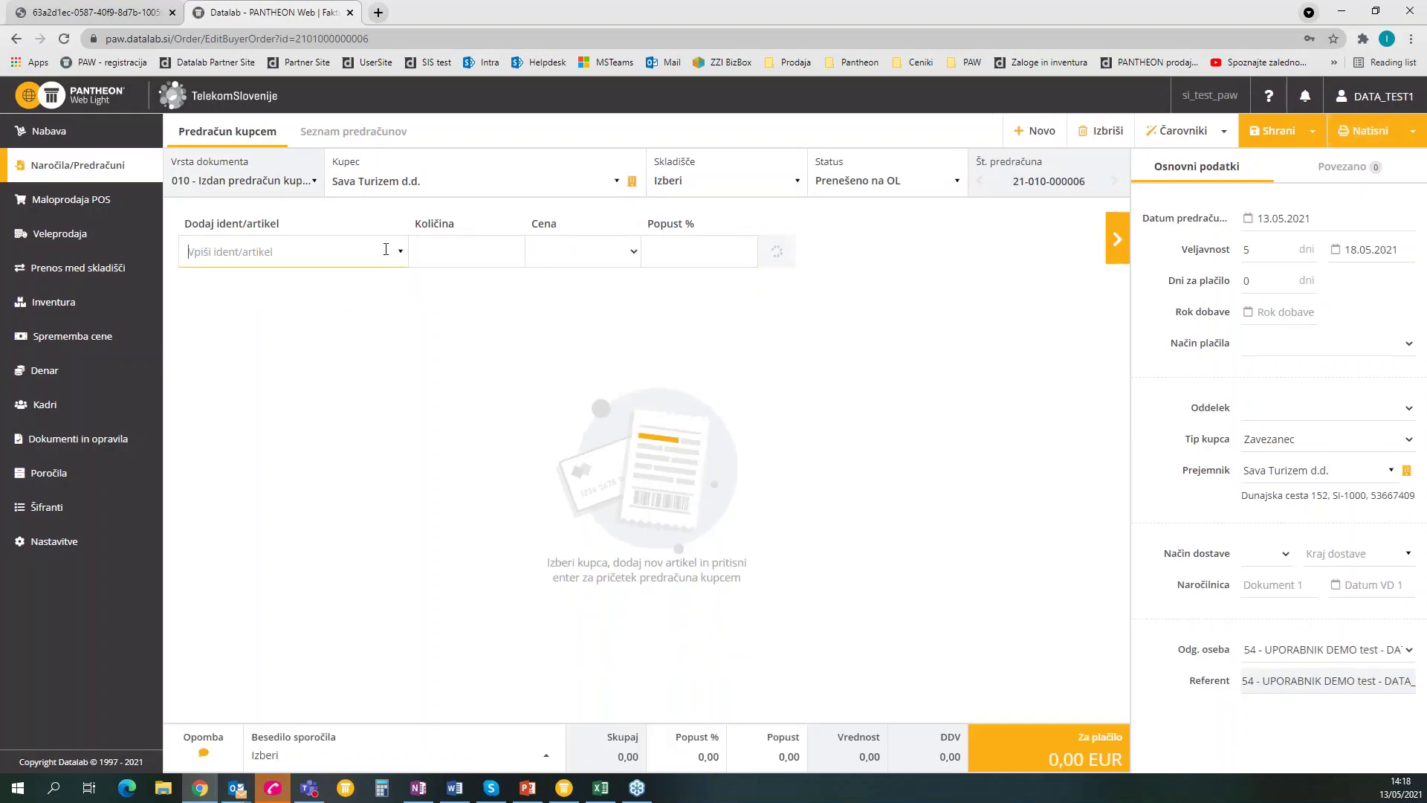
Step: Add item IDENT1 with quantity 1,00 at price 12,30 to the proforma invoice
click(386, 251)
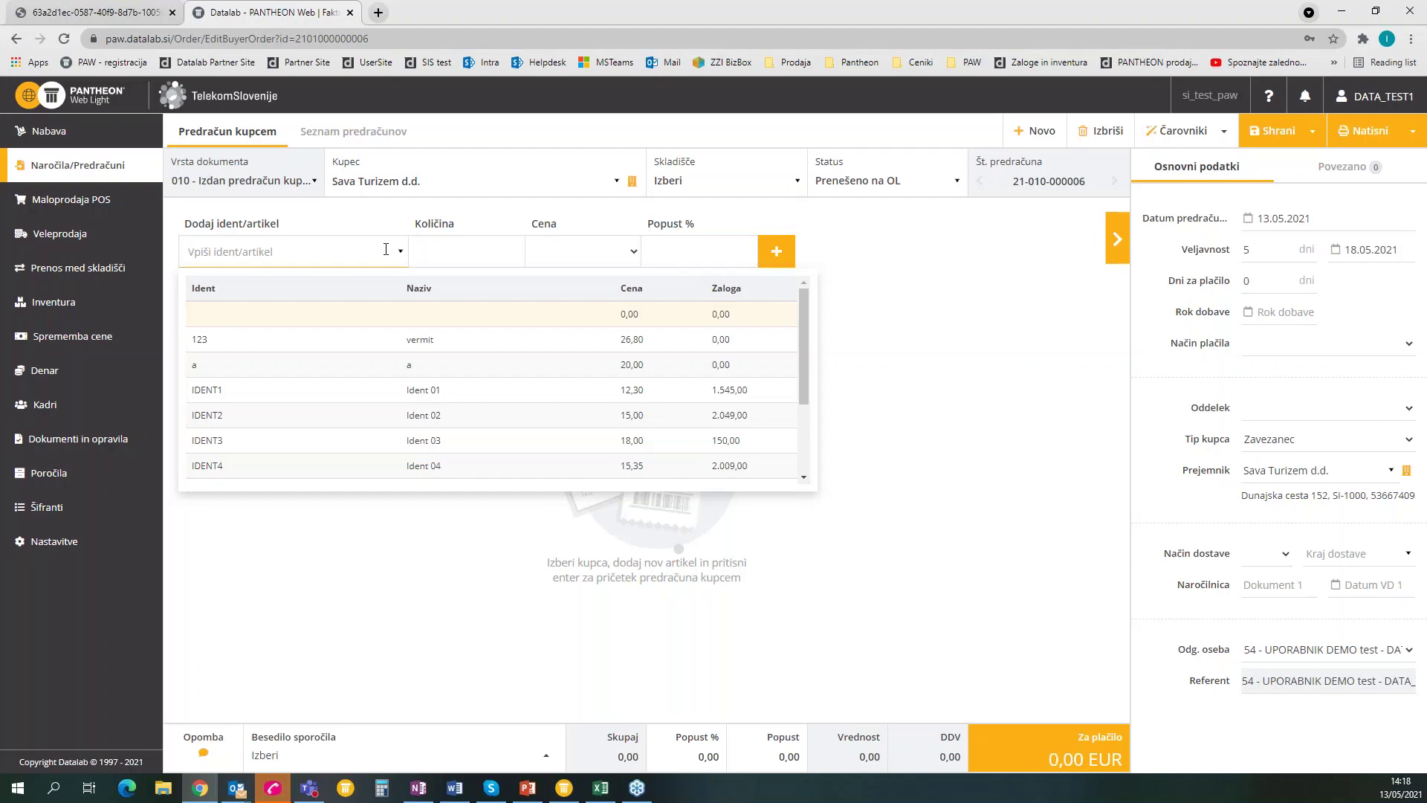
click(353, 385)
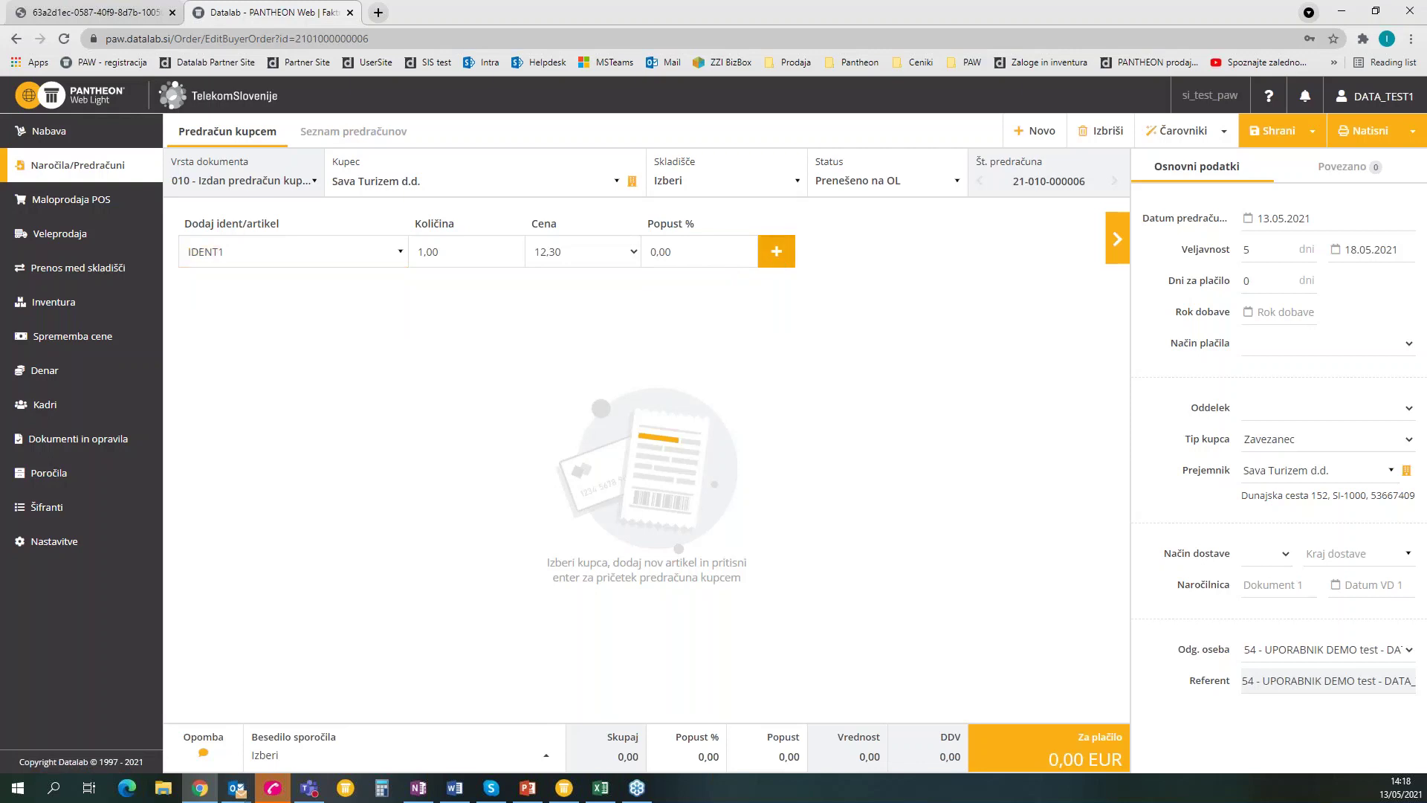
key(Return)
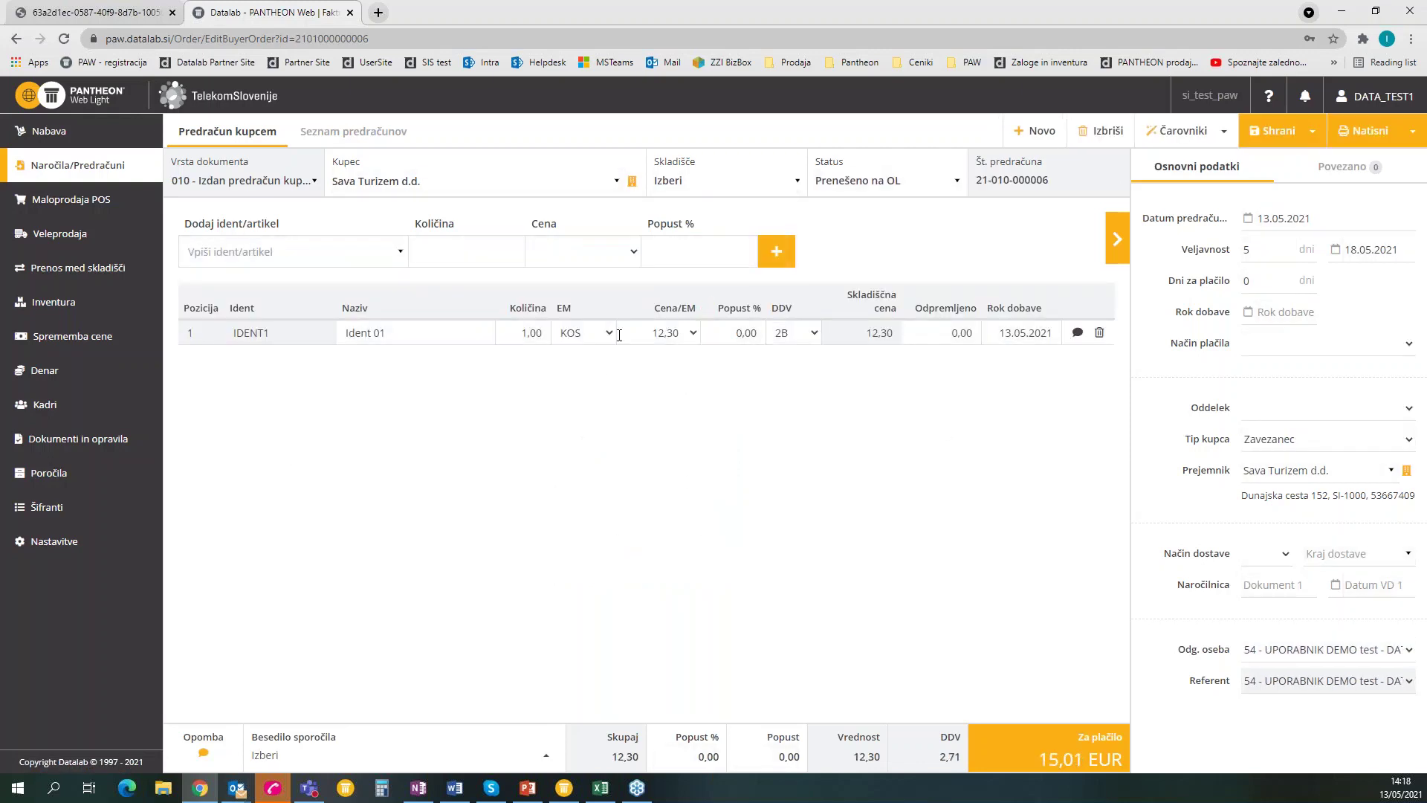
Step: Generate the 095 - Naročilo printout of the proforma and move the older printout's browser tab behind the new one
click(1412, 133)
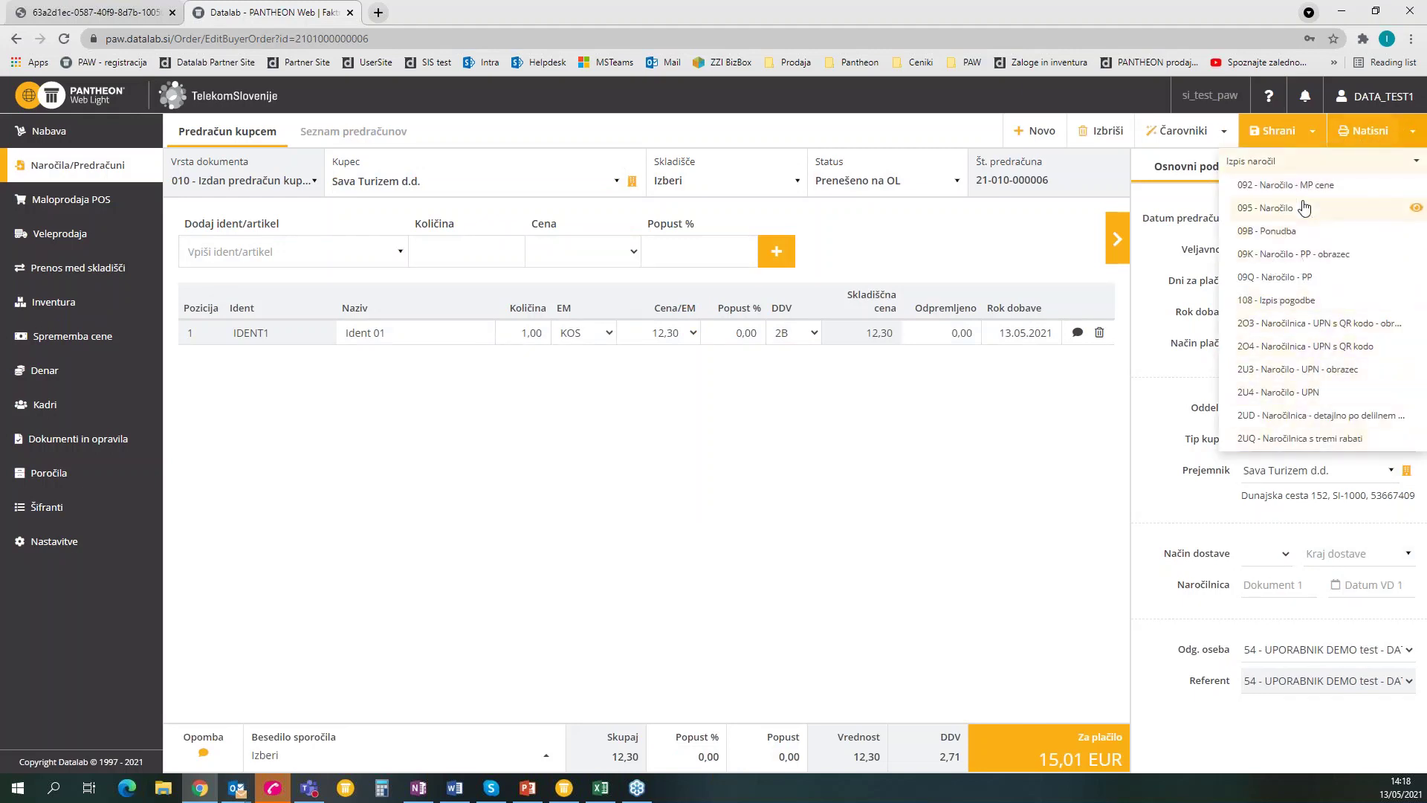
click(1290, 216)
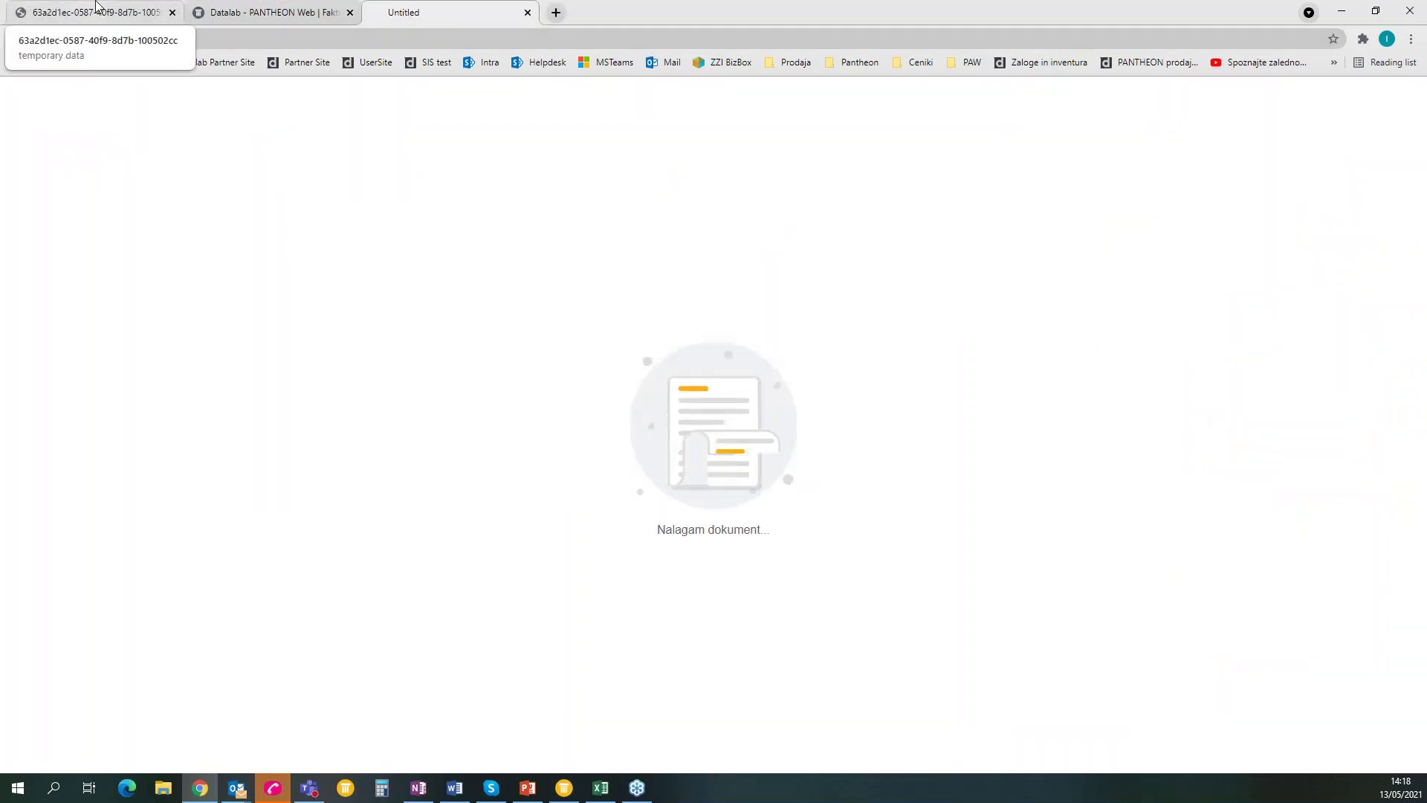
drag(96, 7, 450, 12)
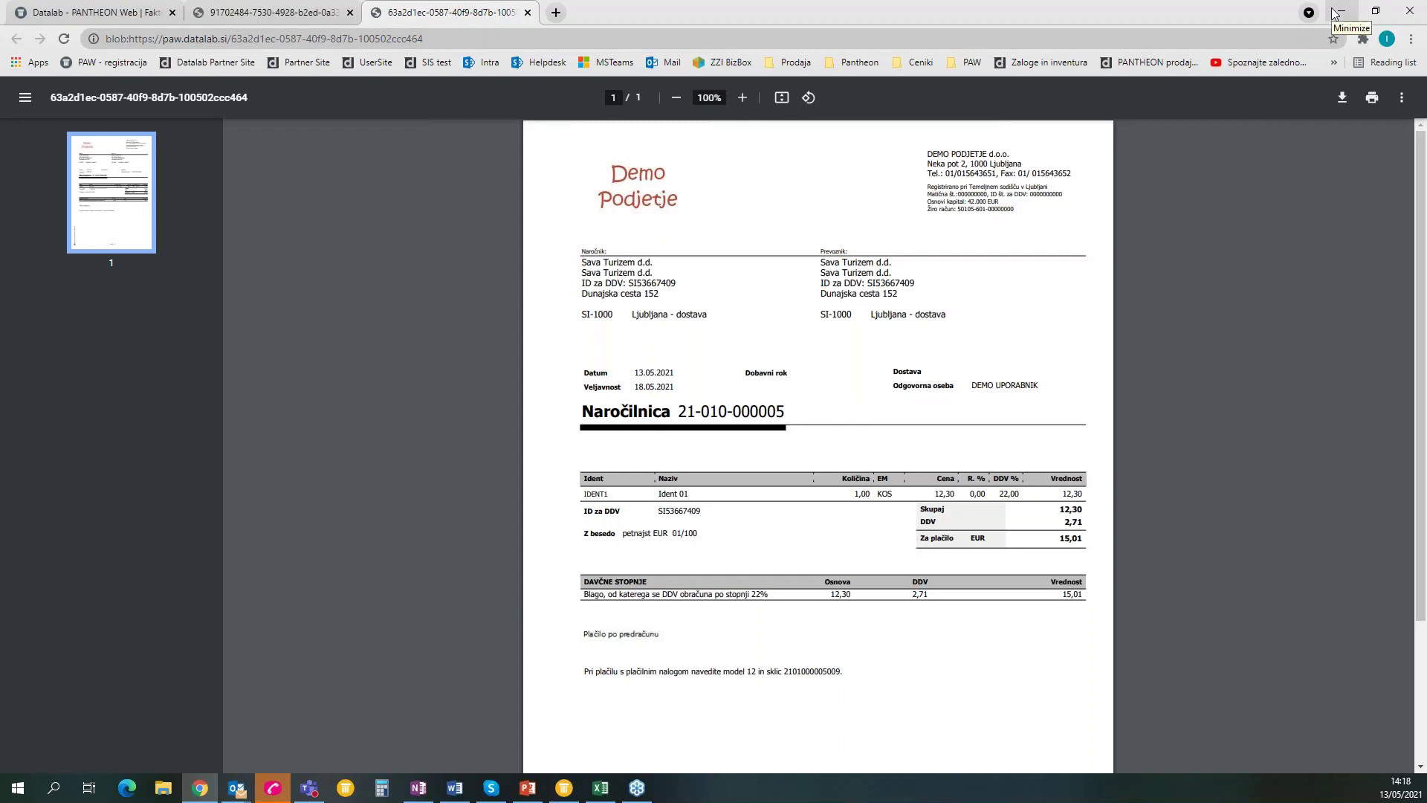
Step: Switch to the PowerPoint presentation and show slide 10, PANTHEON Small Business (LX/LT), as a full-screen slide show
click(565, 789)
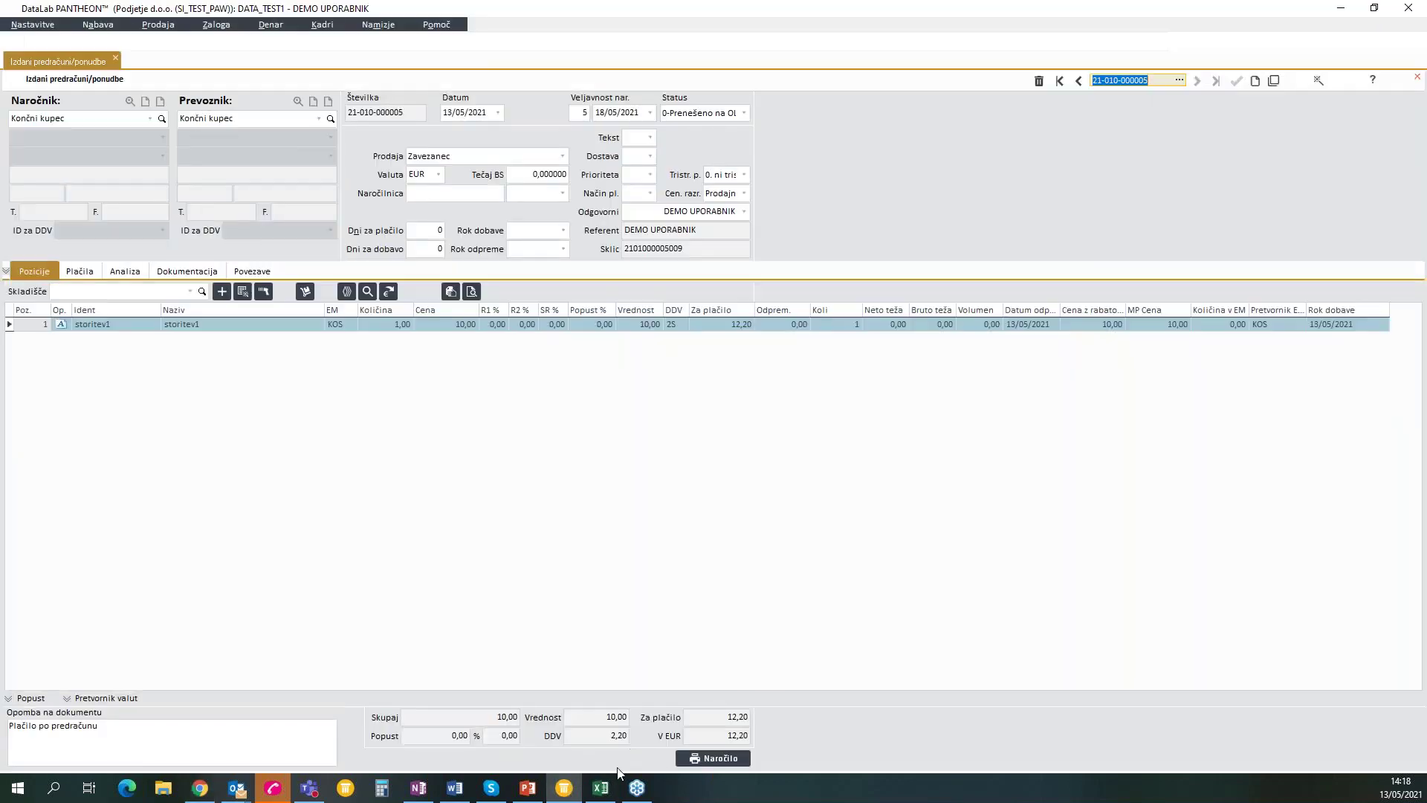
key(alt+Tab)
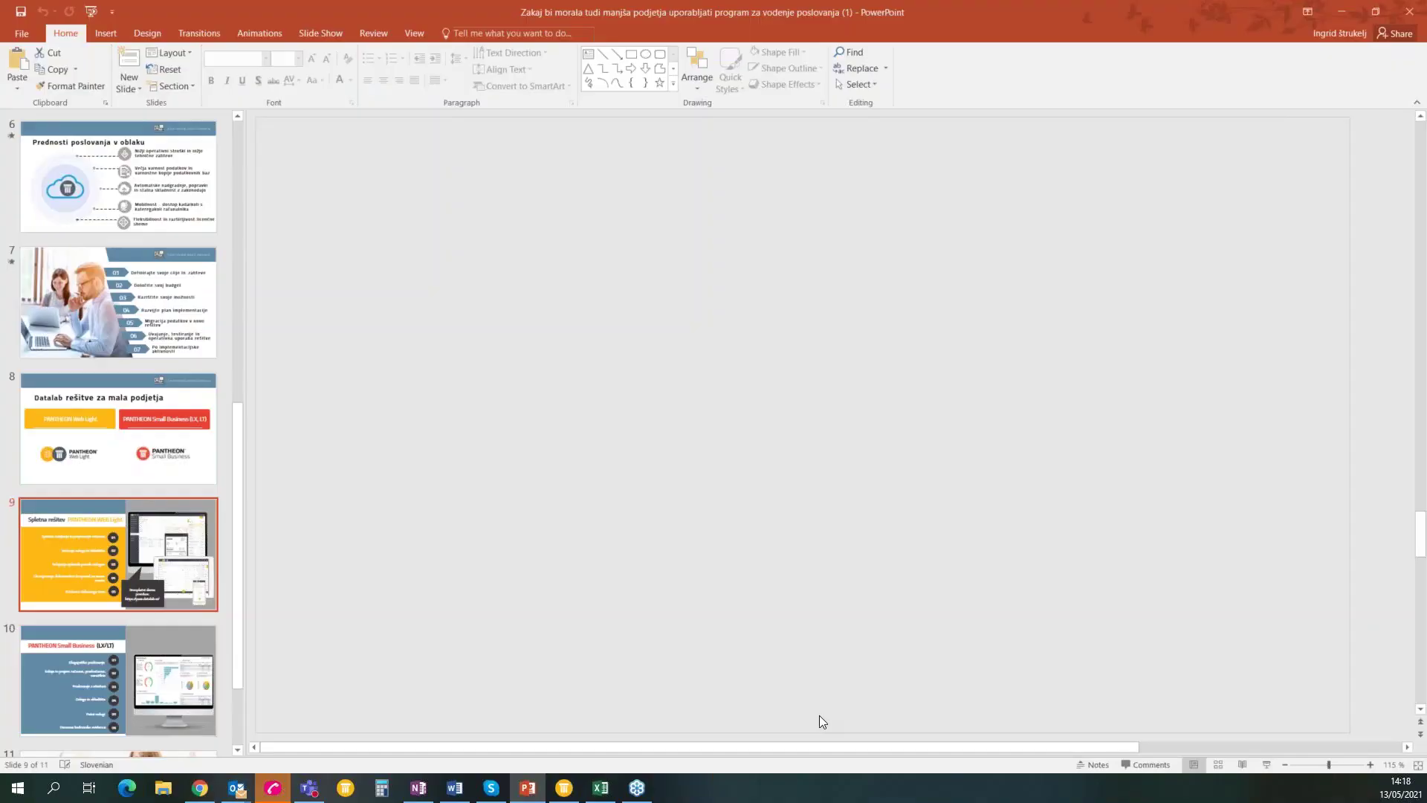
click(140, 658)
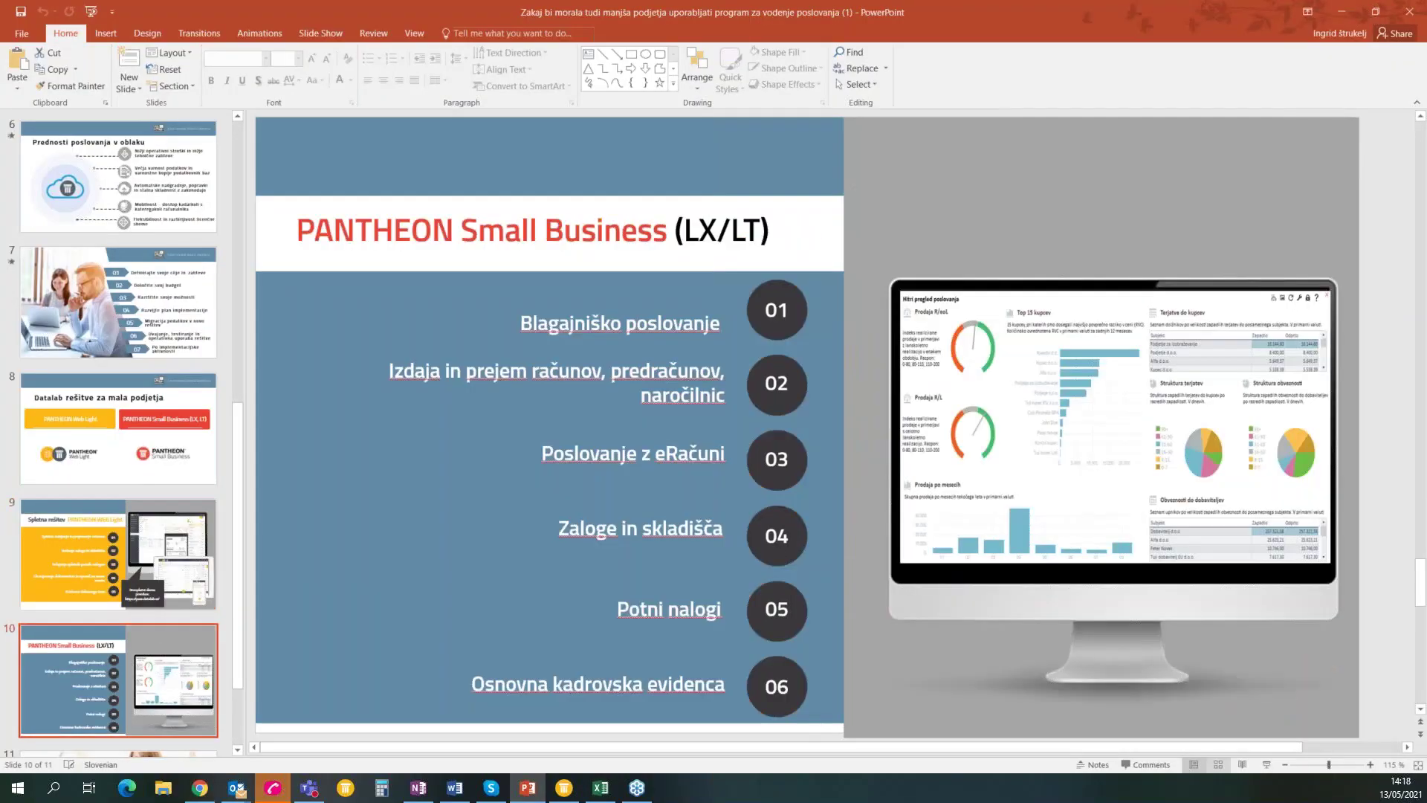
click(1267, 764)
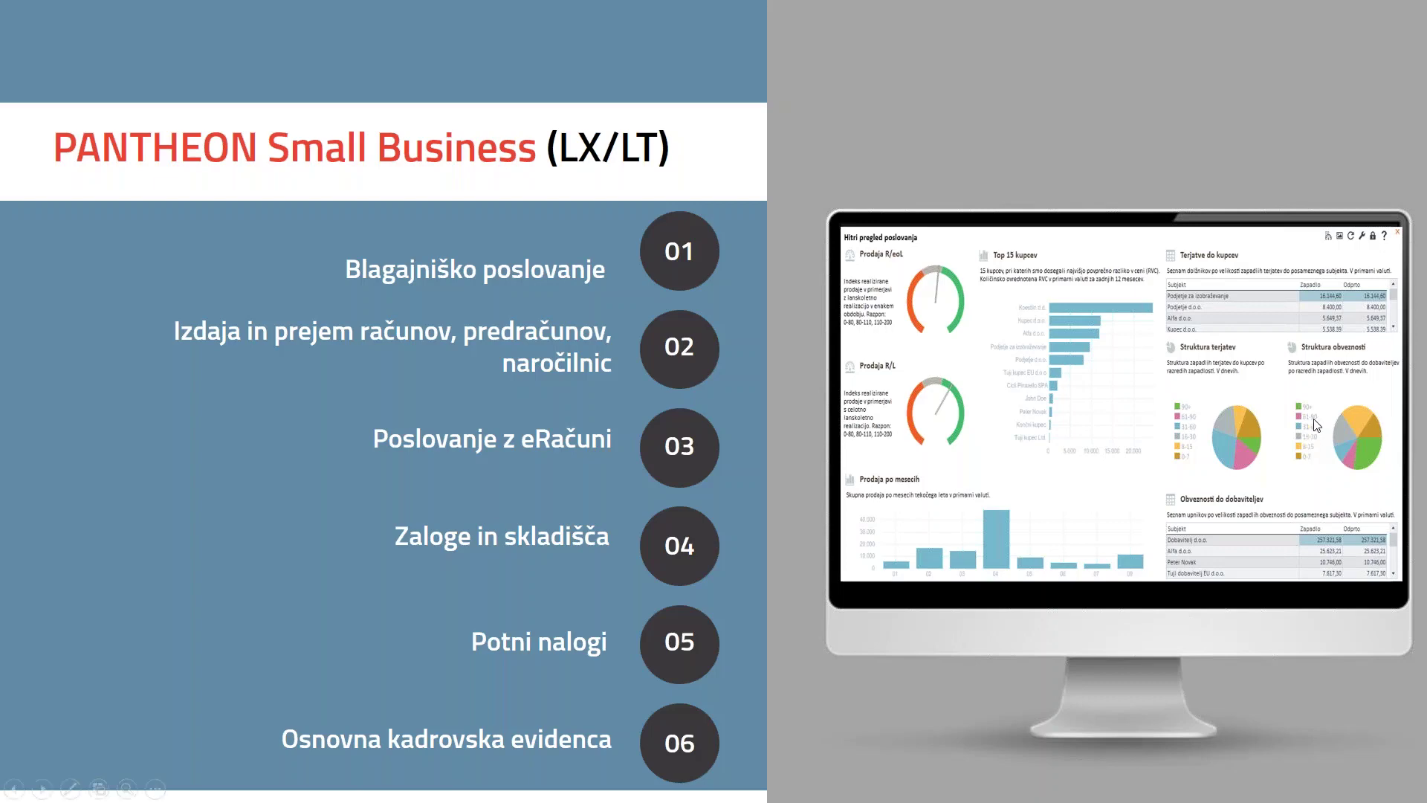
Step: End the slide show and minimize the PowerPoint, Pantheon and Chrome windows to reach the desktop
key(Escape)
click(1347, 7)
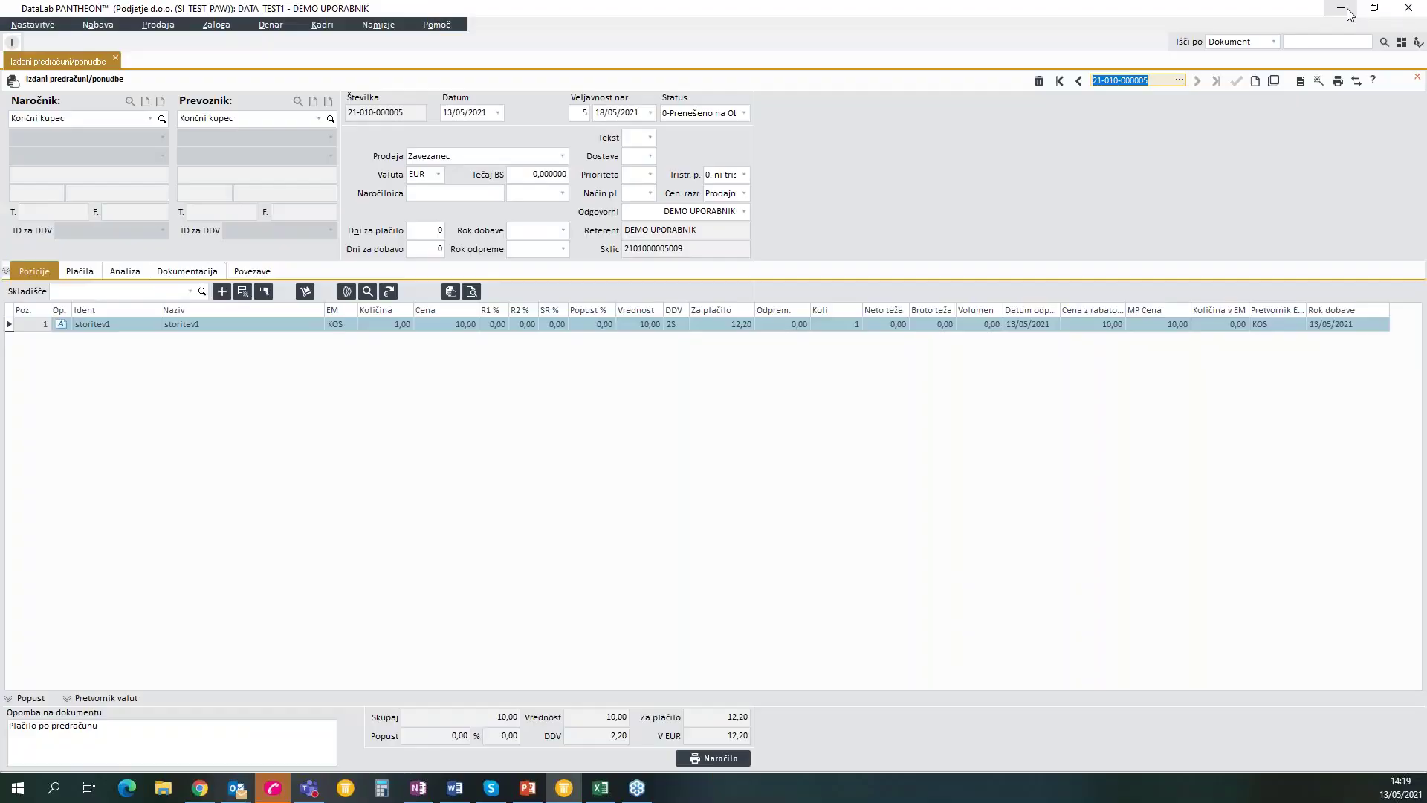
click(1347, 10)
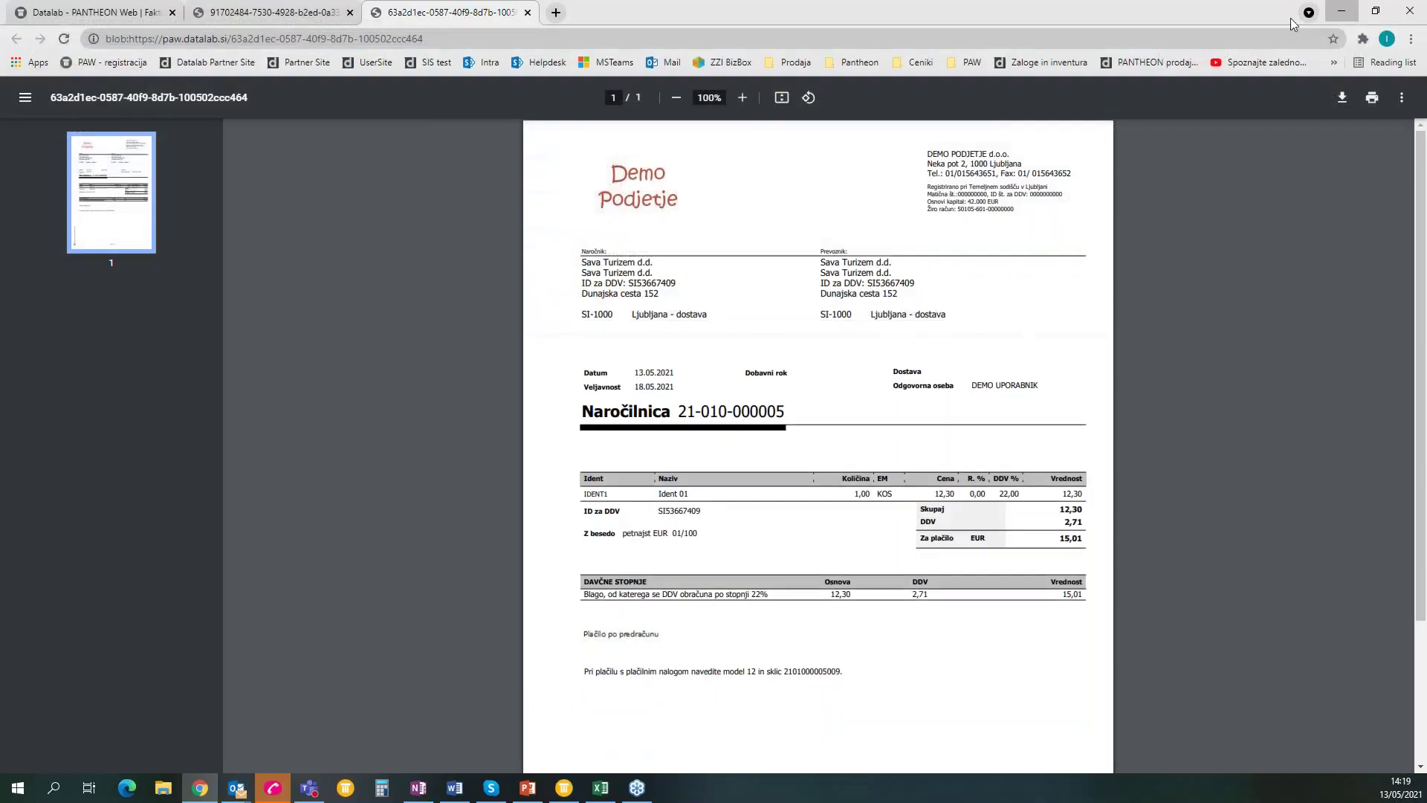
click(1347, 10)
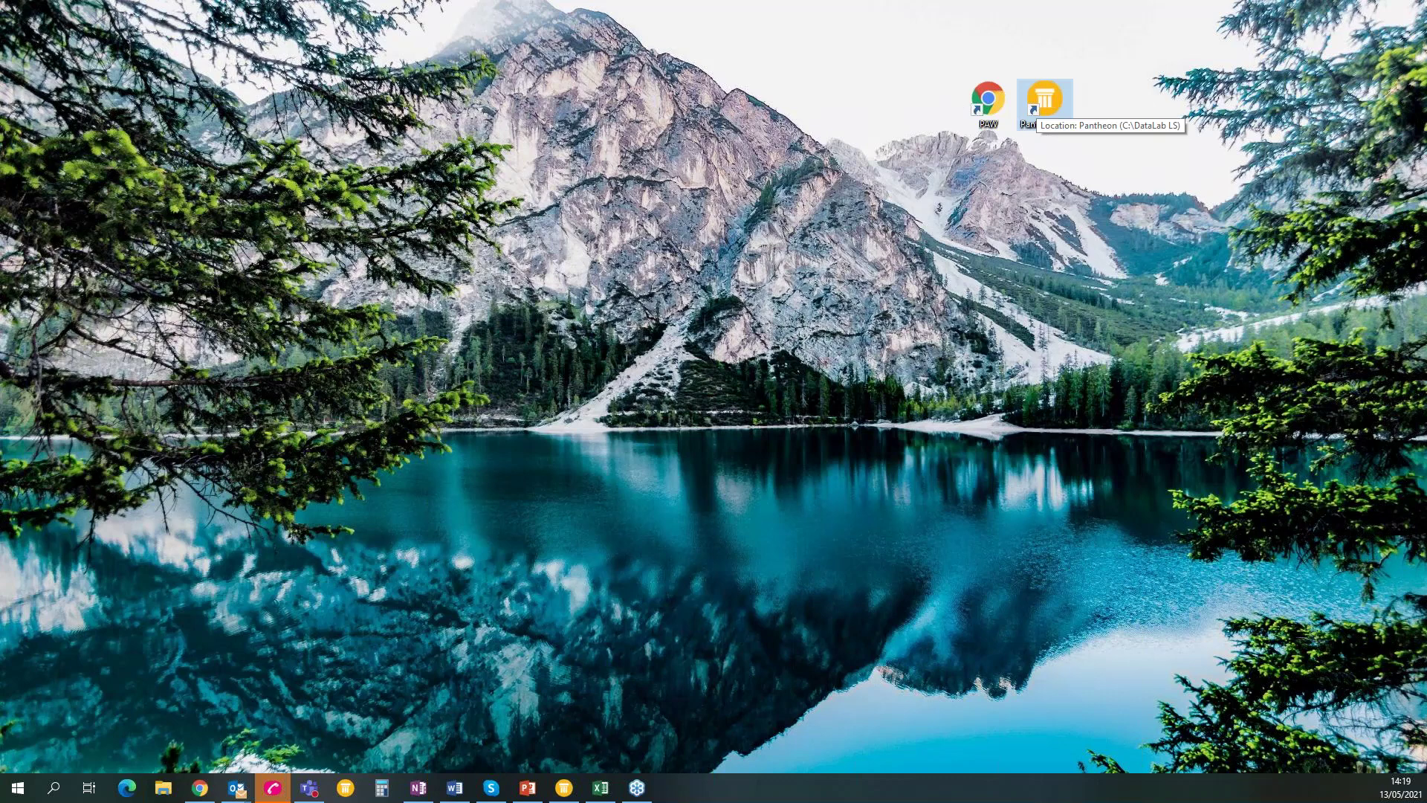
Step: Try to sign in to a new session of the Pantheon desktop program with the account password, and abandon the login
double_click(1043, 100)
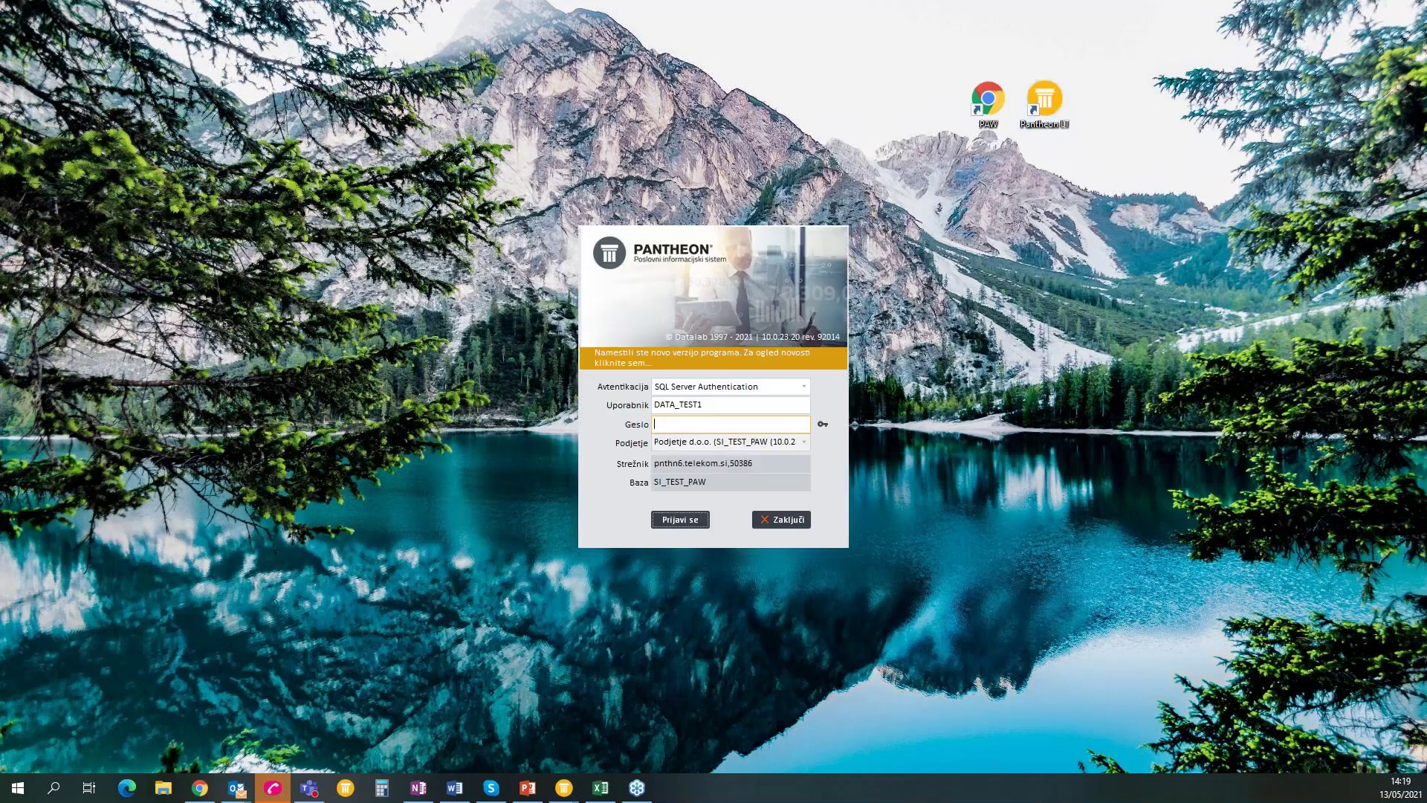
text(********)
key(Return)
click(817, 424)
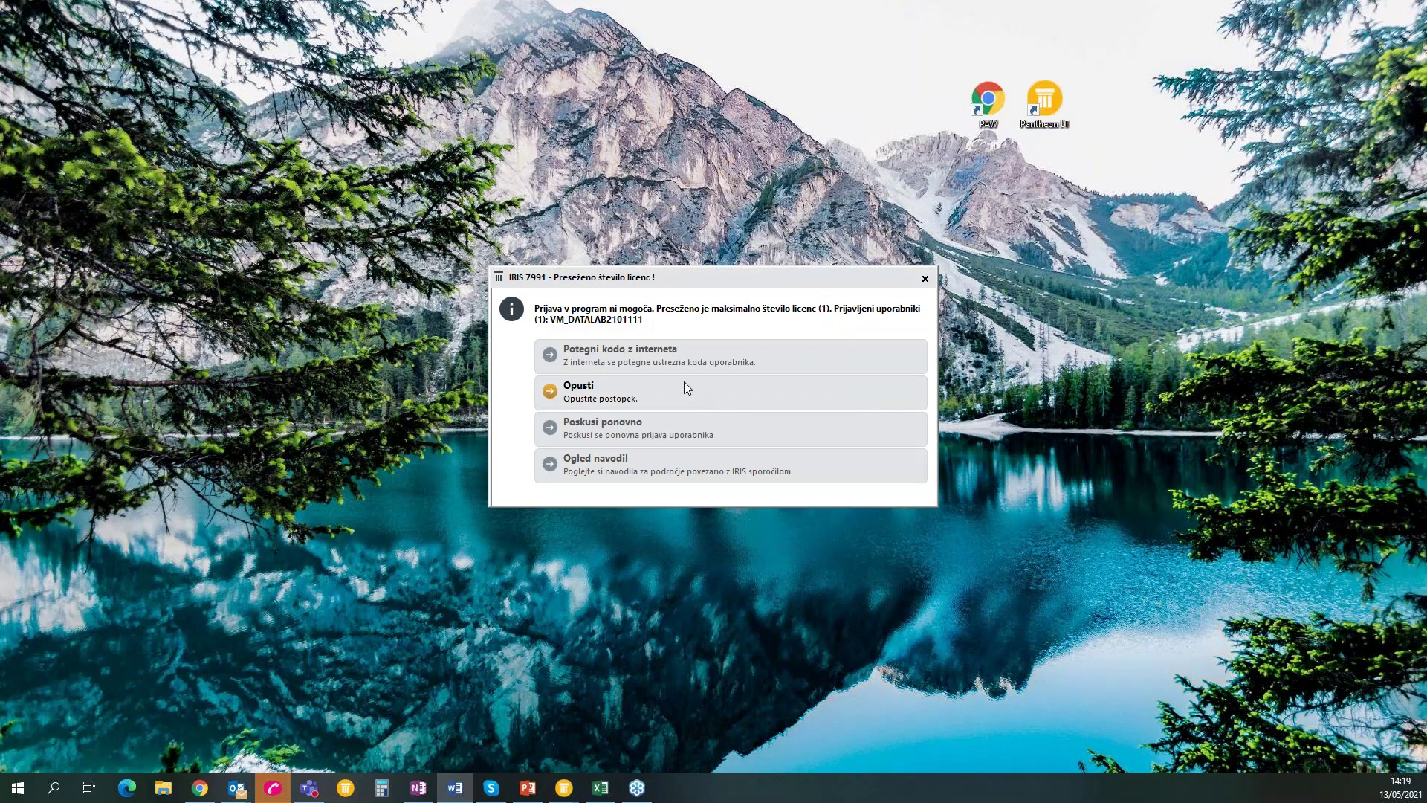
click(683, 384)
Step: Switch to the running Pantheon session, close the proforma document, try to open Izdani predračuni/ponudbe, and abandon the procedure in the licence message
click(564, 787)
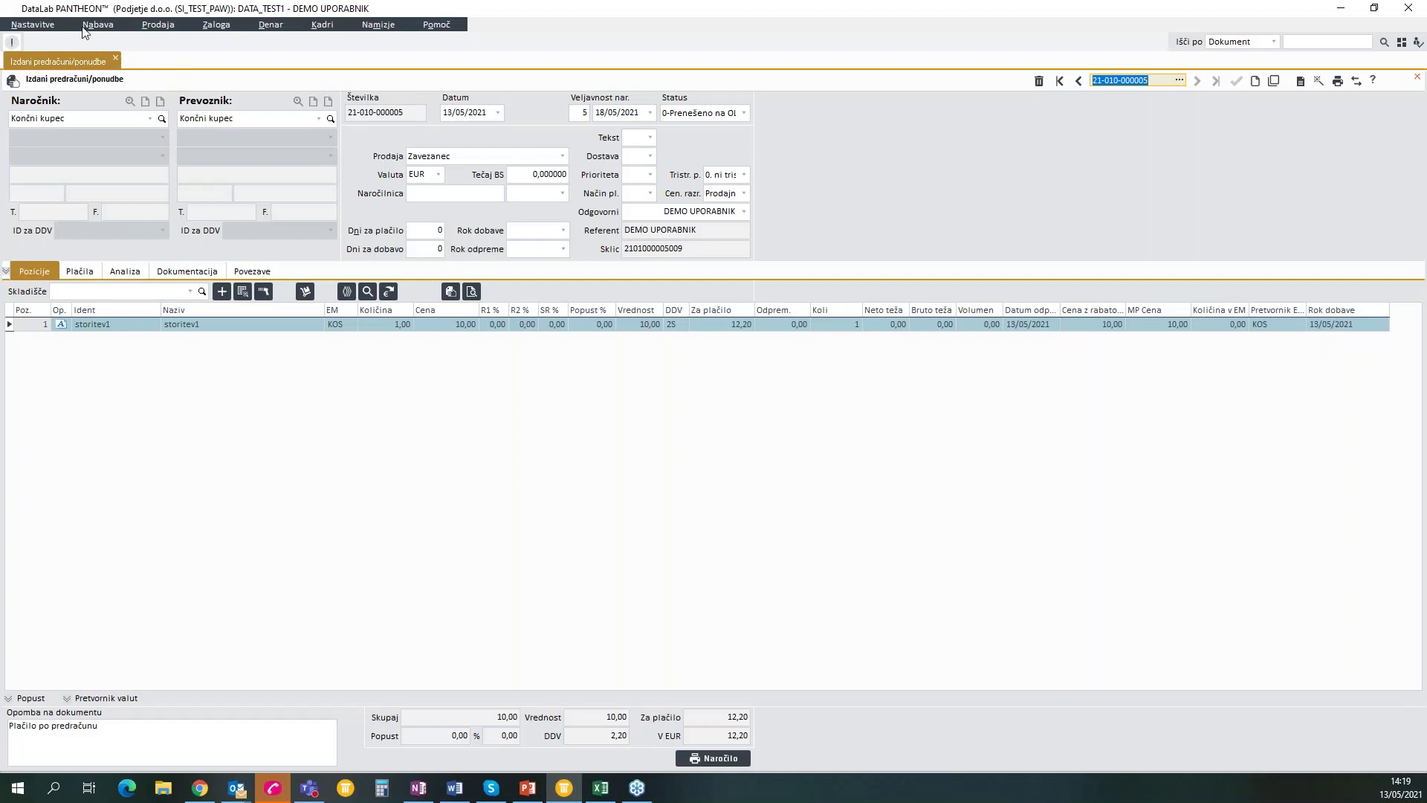
key(Escape)
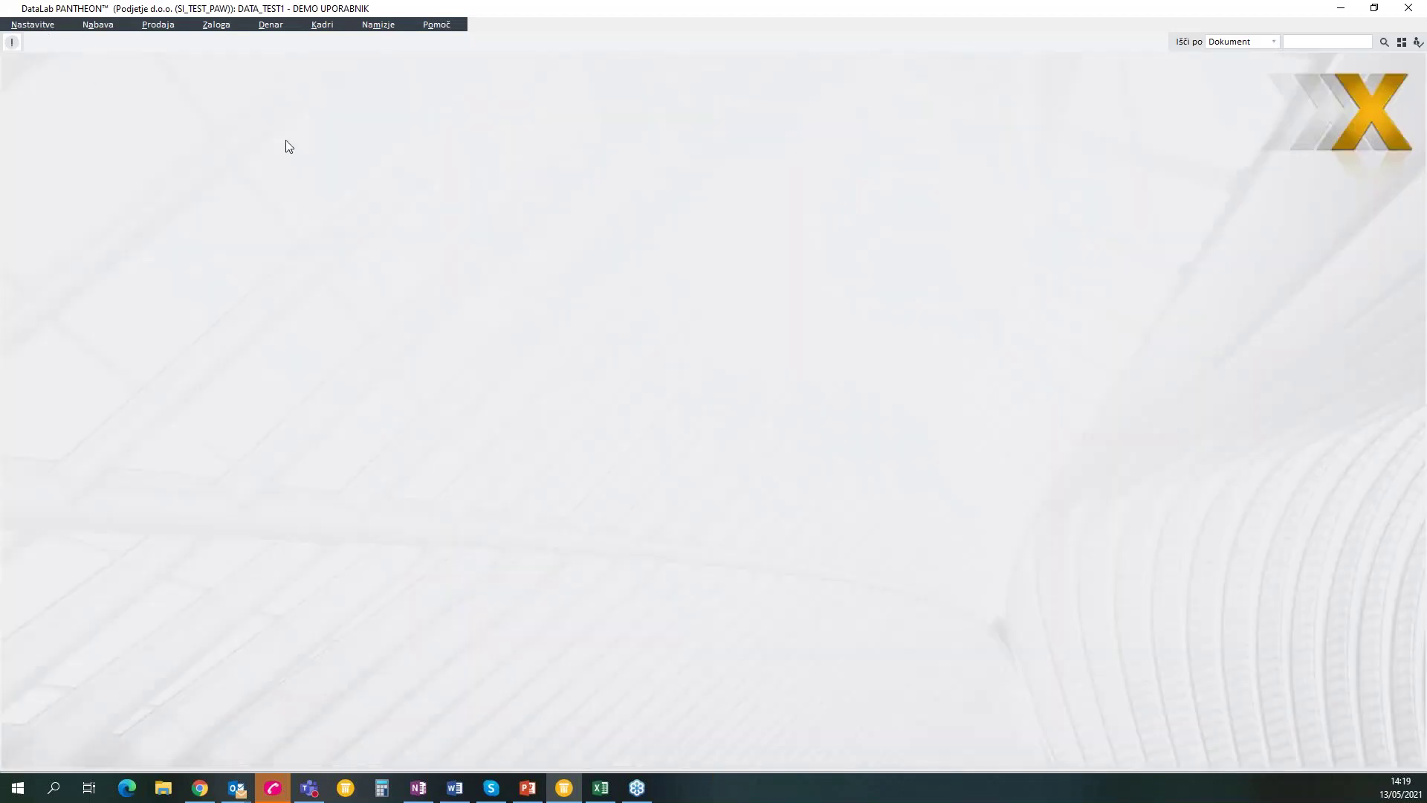
click(157, 33)
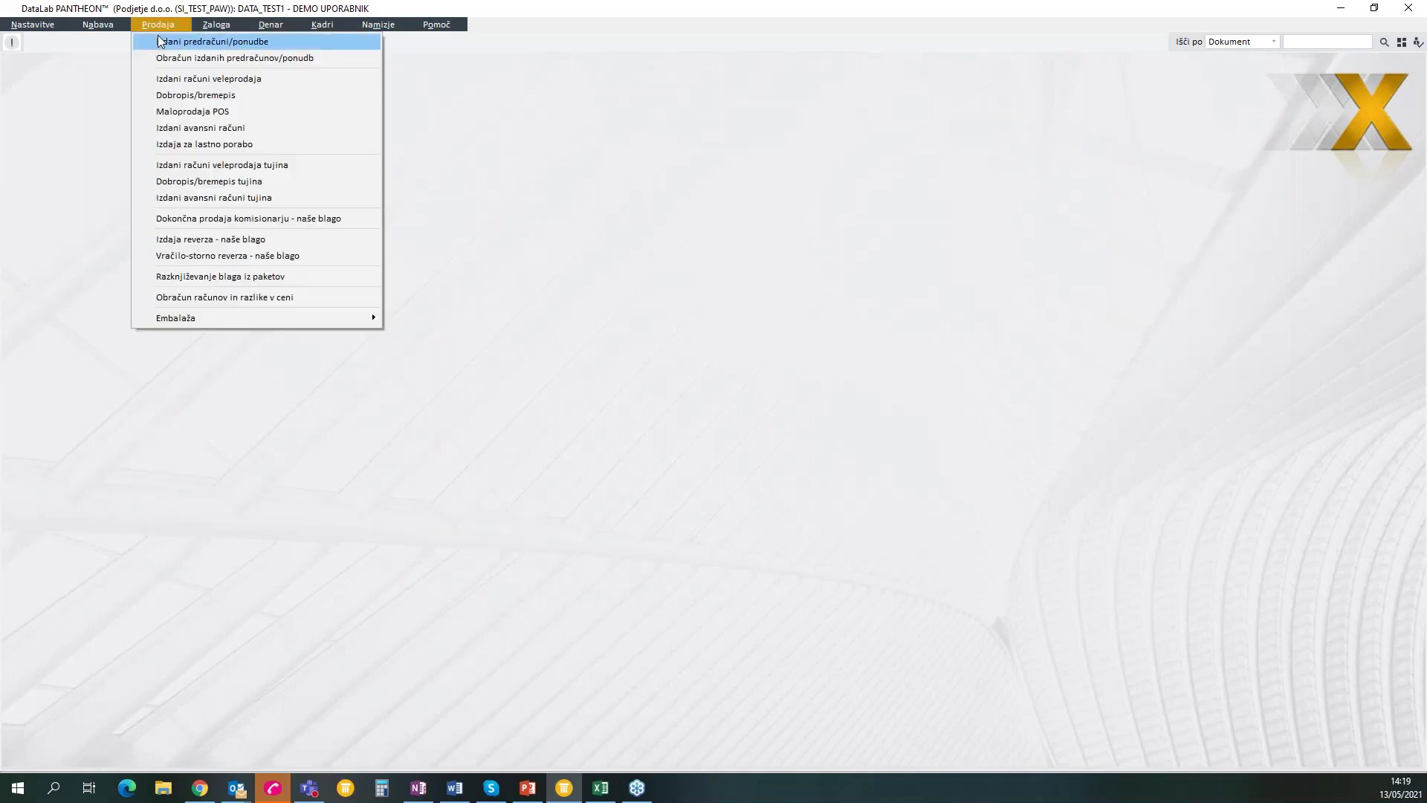
click(160, 41)
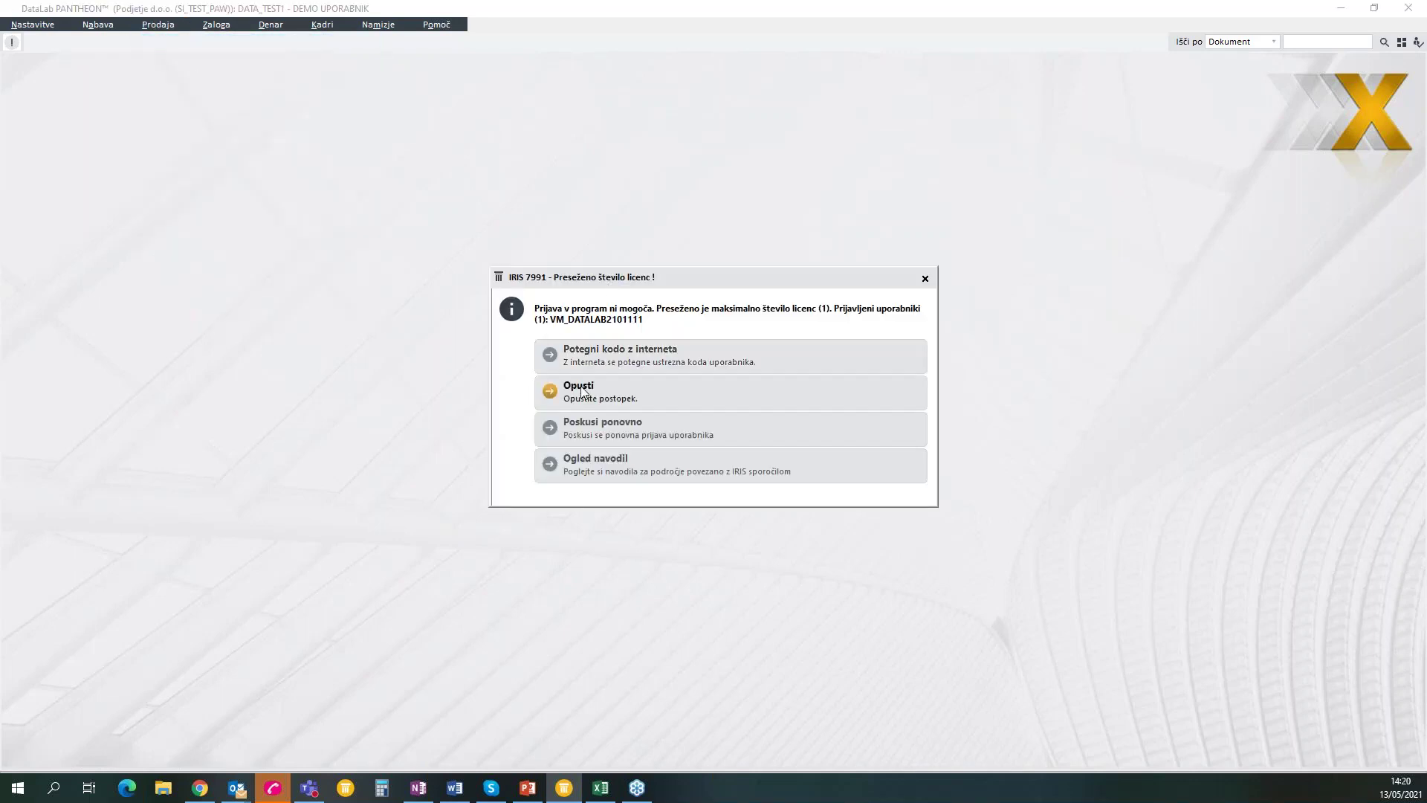
click(583, 392)
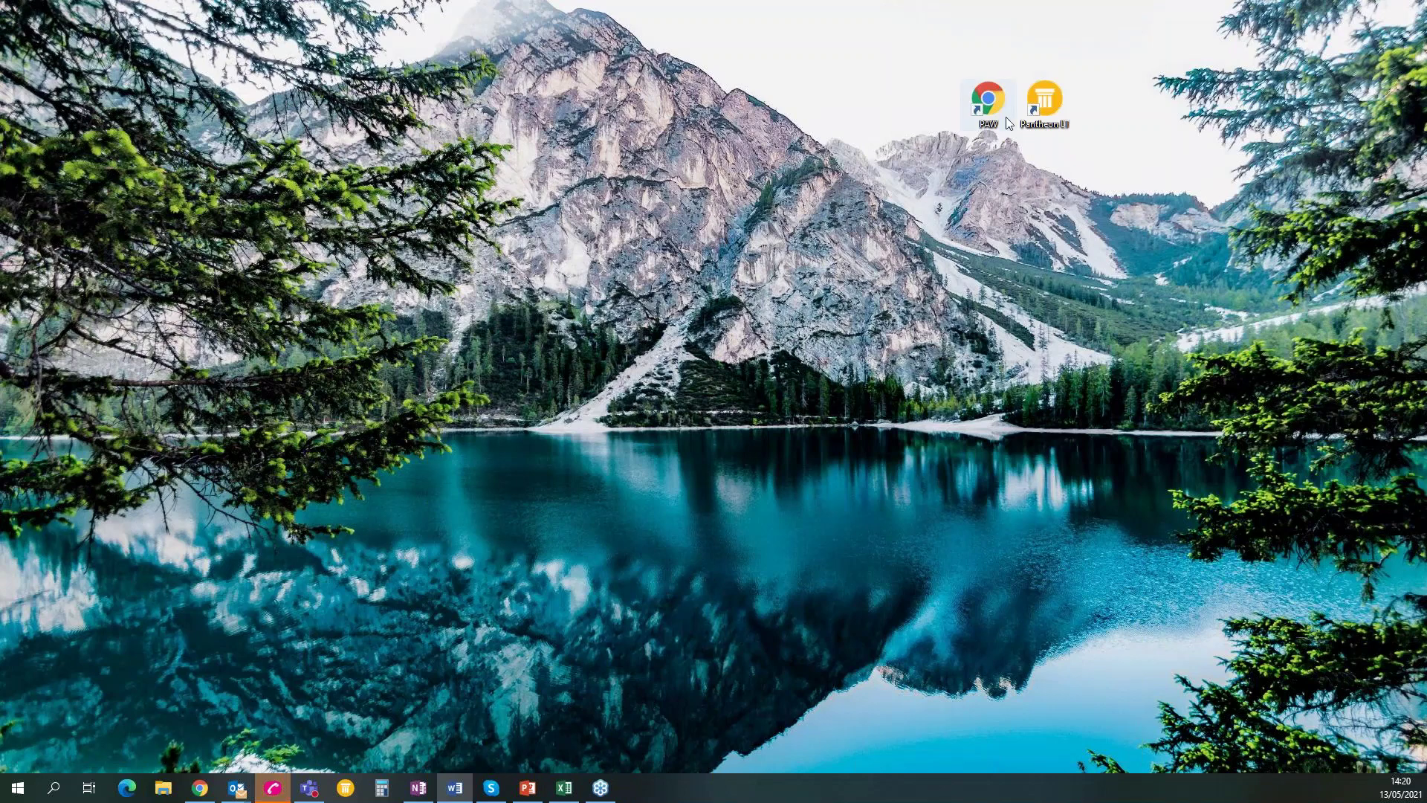
Step: Start Pantheon again from the desktop, try to sign in with the account password, and abandon the login in the licence message
double_click(1044, 103)
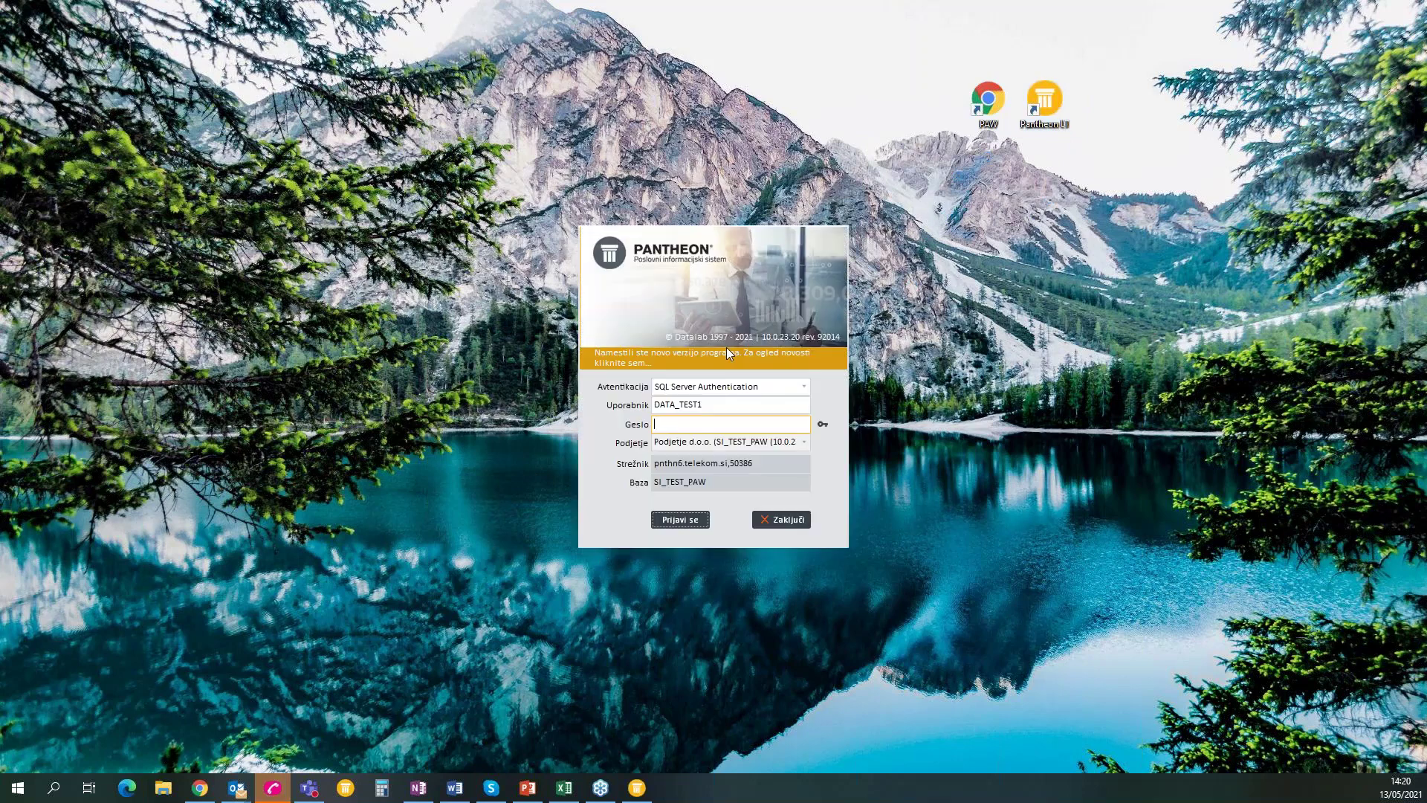
text(********)
key(Return)
click(823, 428)
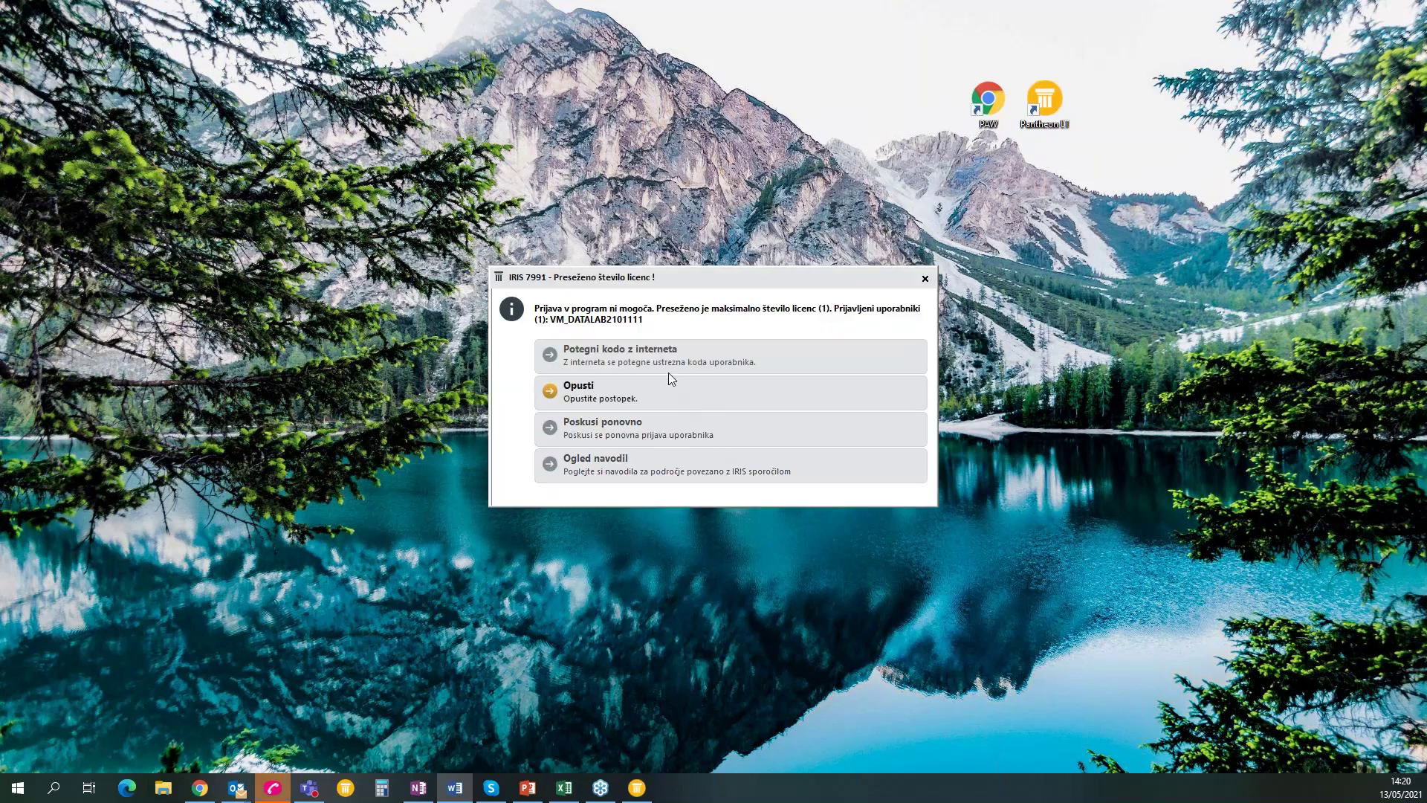
click(659, 388)
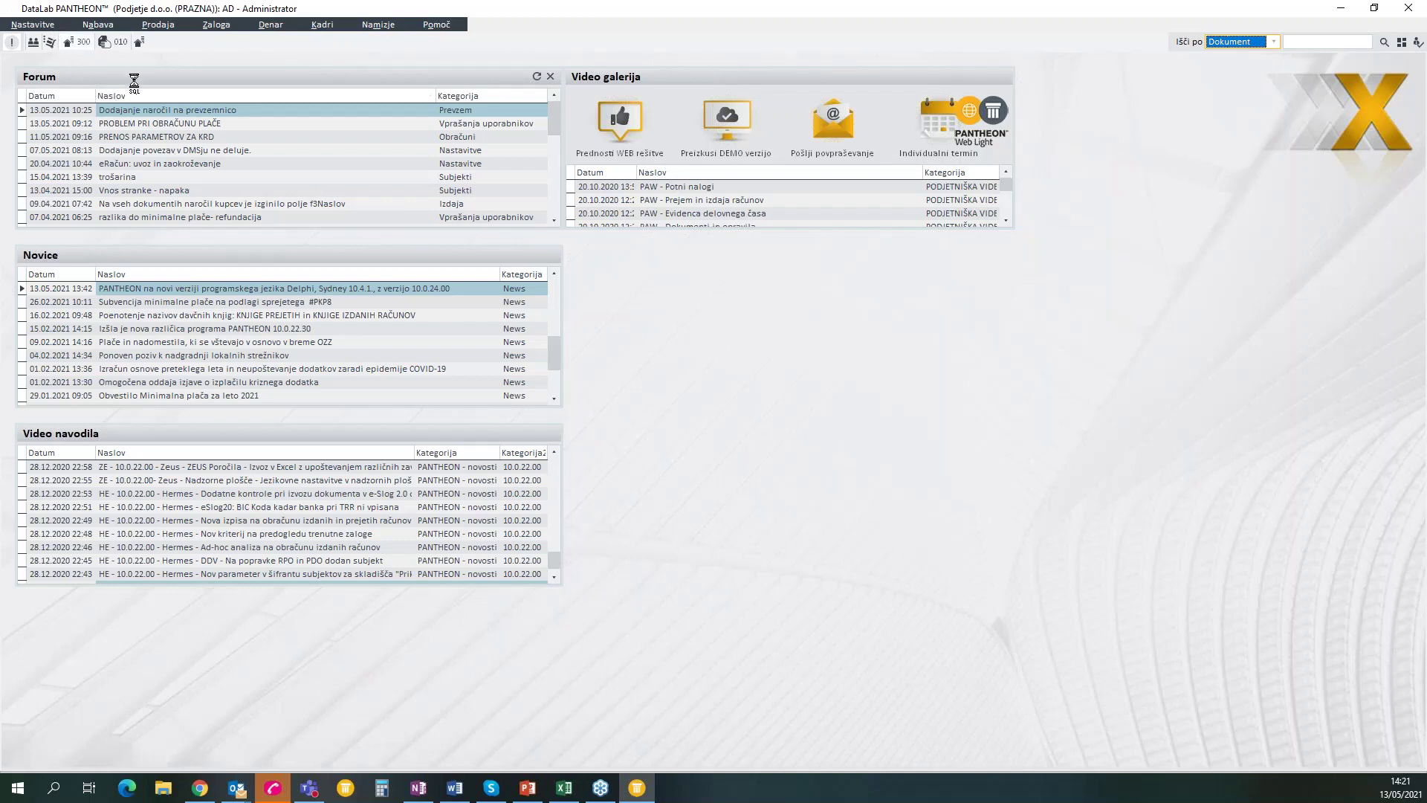
Step: Add Sava Turizem d.d. to the subjects register through an AJPES search for "sava t" and mark it as a customer (Kupec)
click(33, 25)
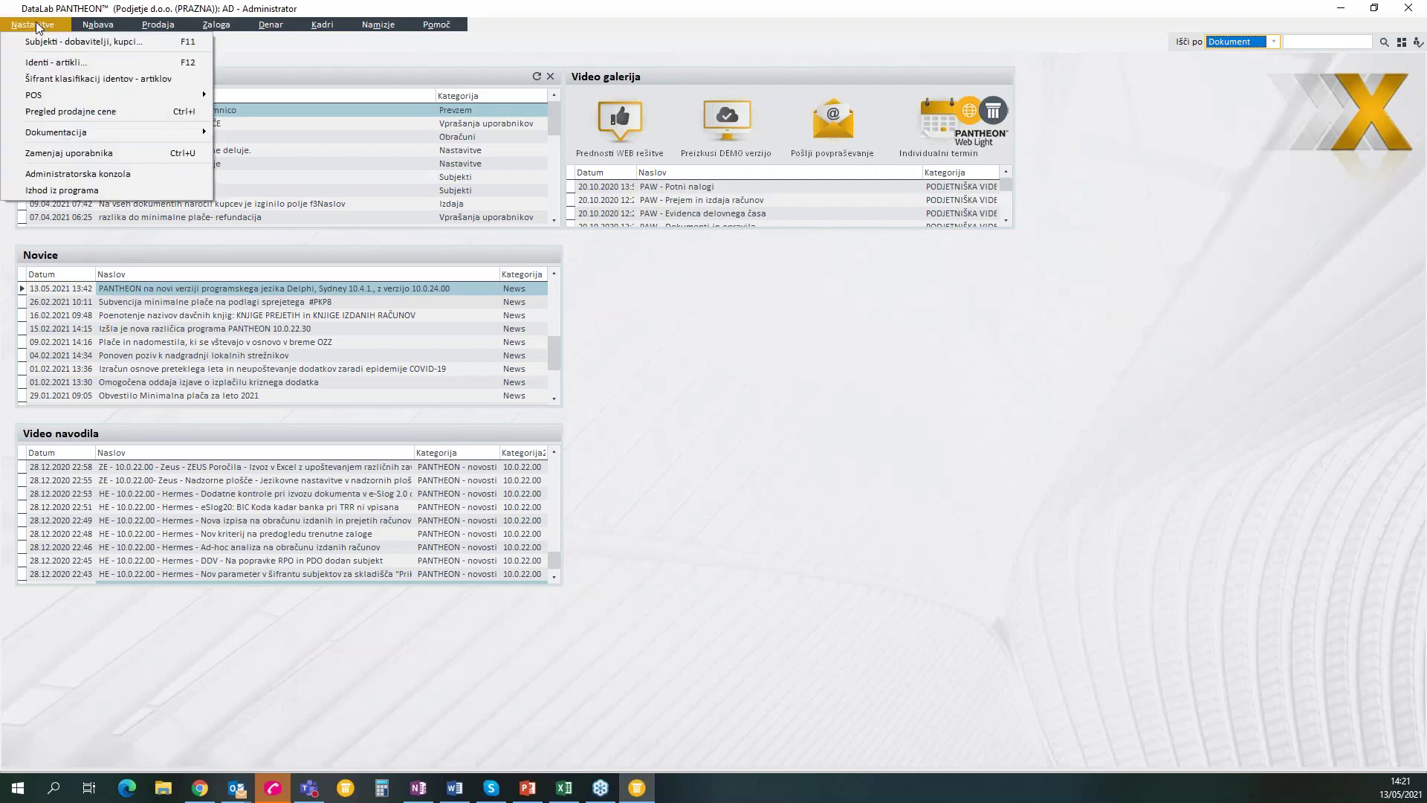
click(49, 39)
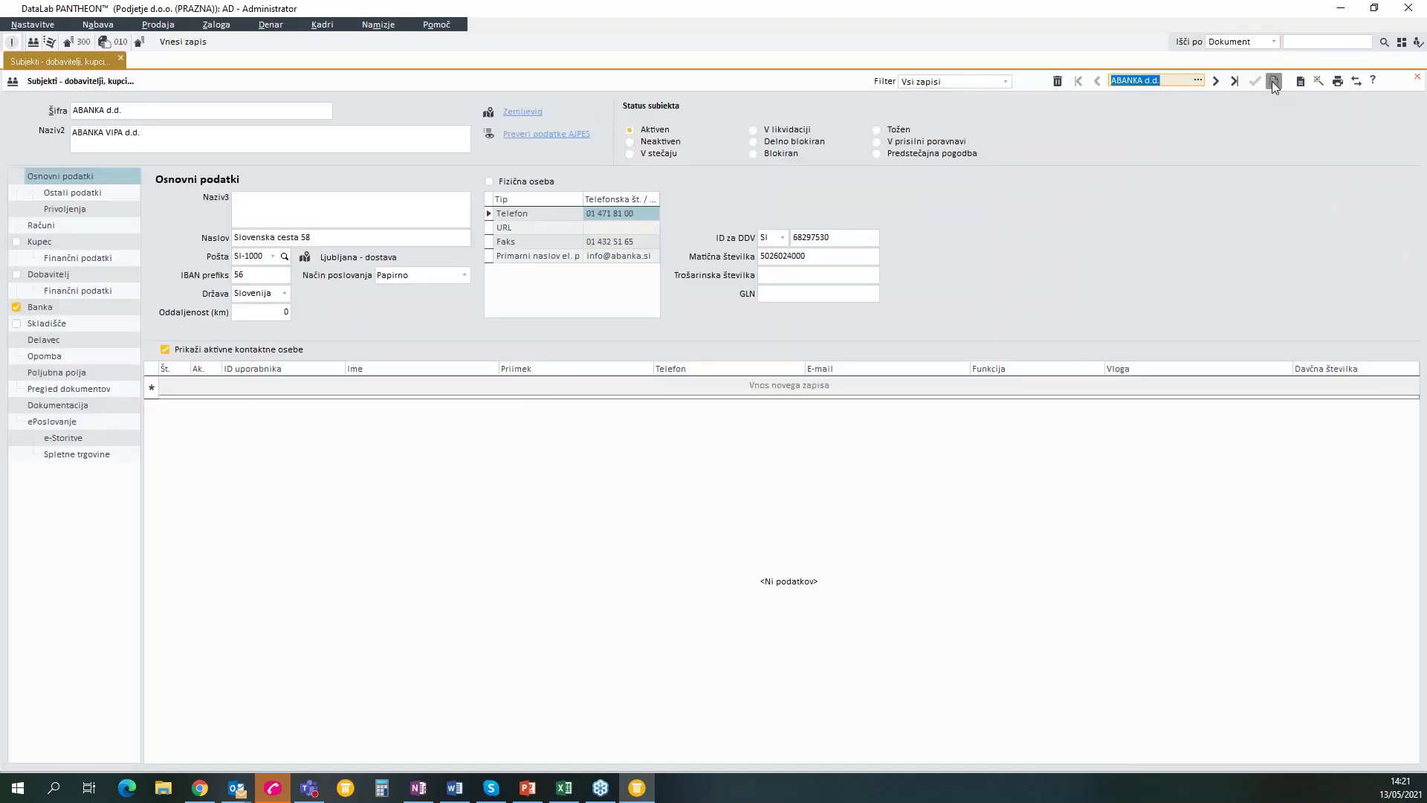
text(sava t)
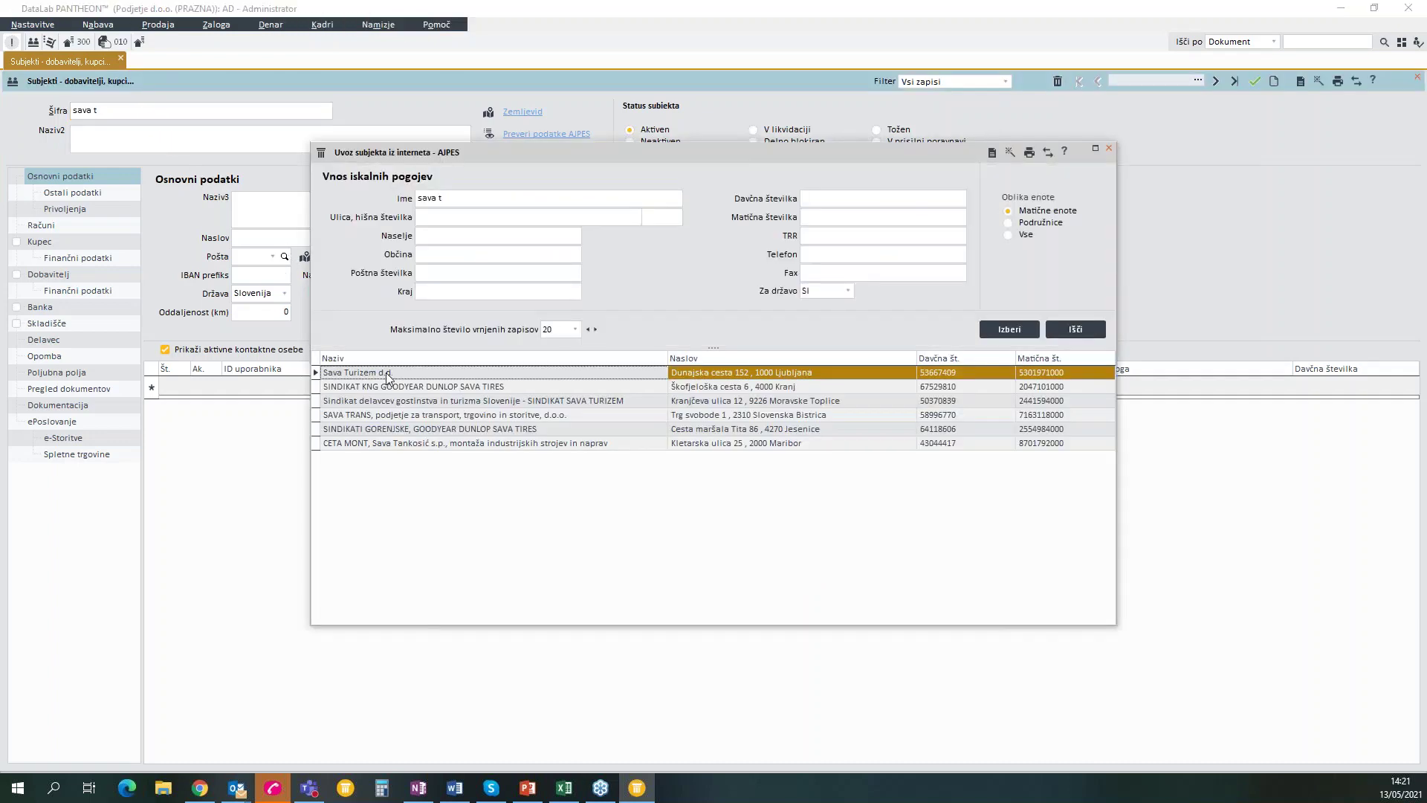
click(1028, 327)
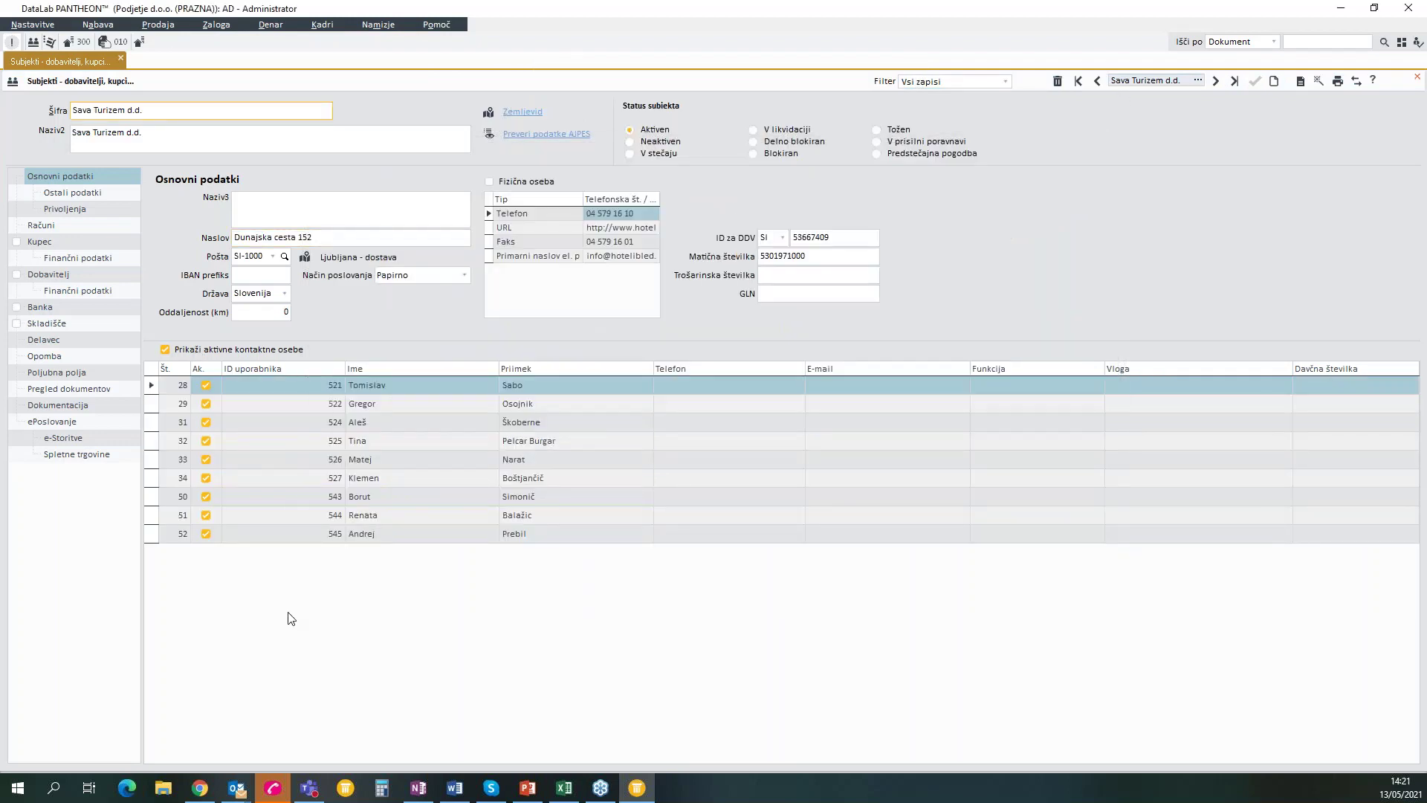
click(18, 242)
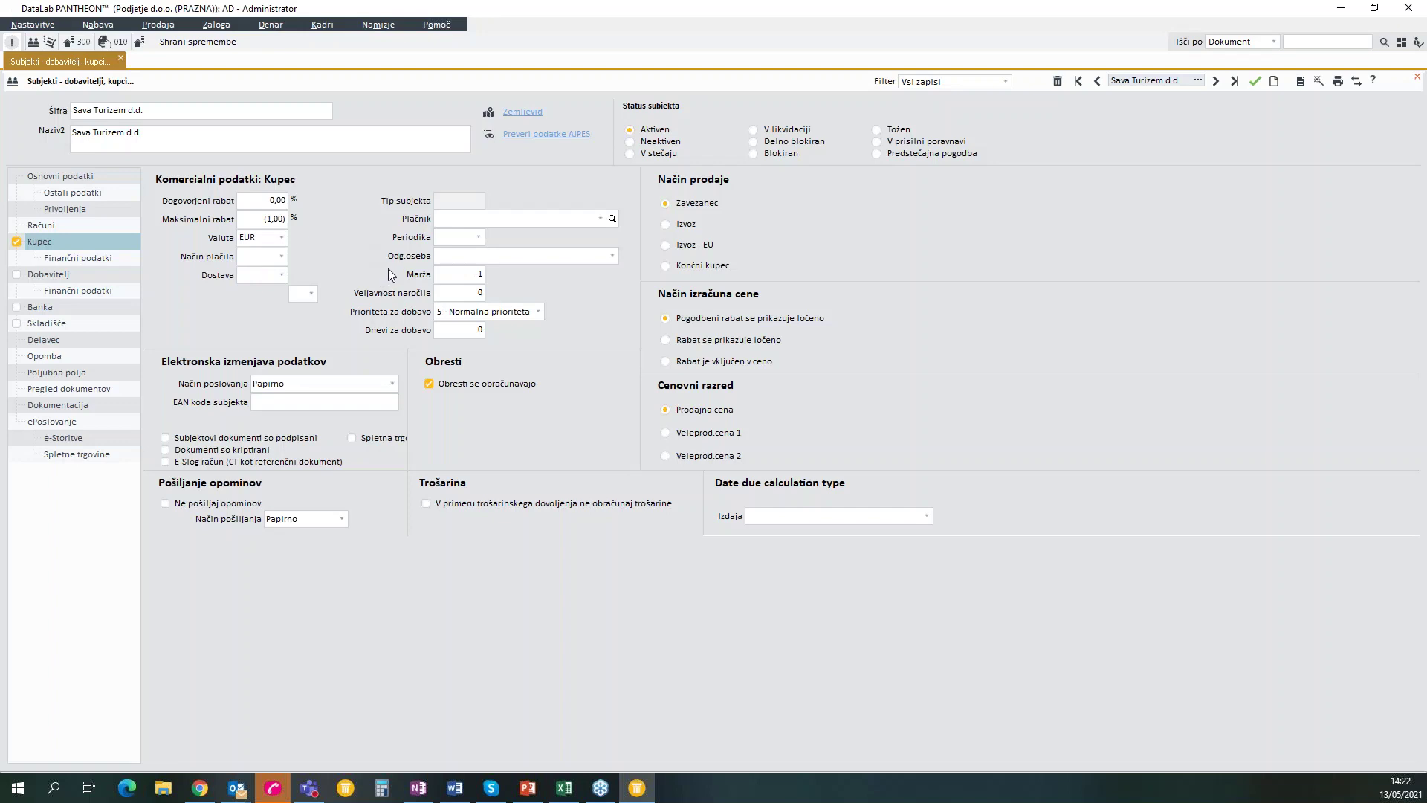
Step: Create a new issued proforma (Izdani predračuni/ponudbe) with Sava Turizem d.d. as the ordering customer and save it
click(156, 25)
click(160, 41)
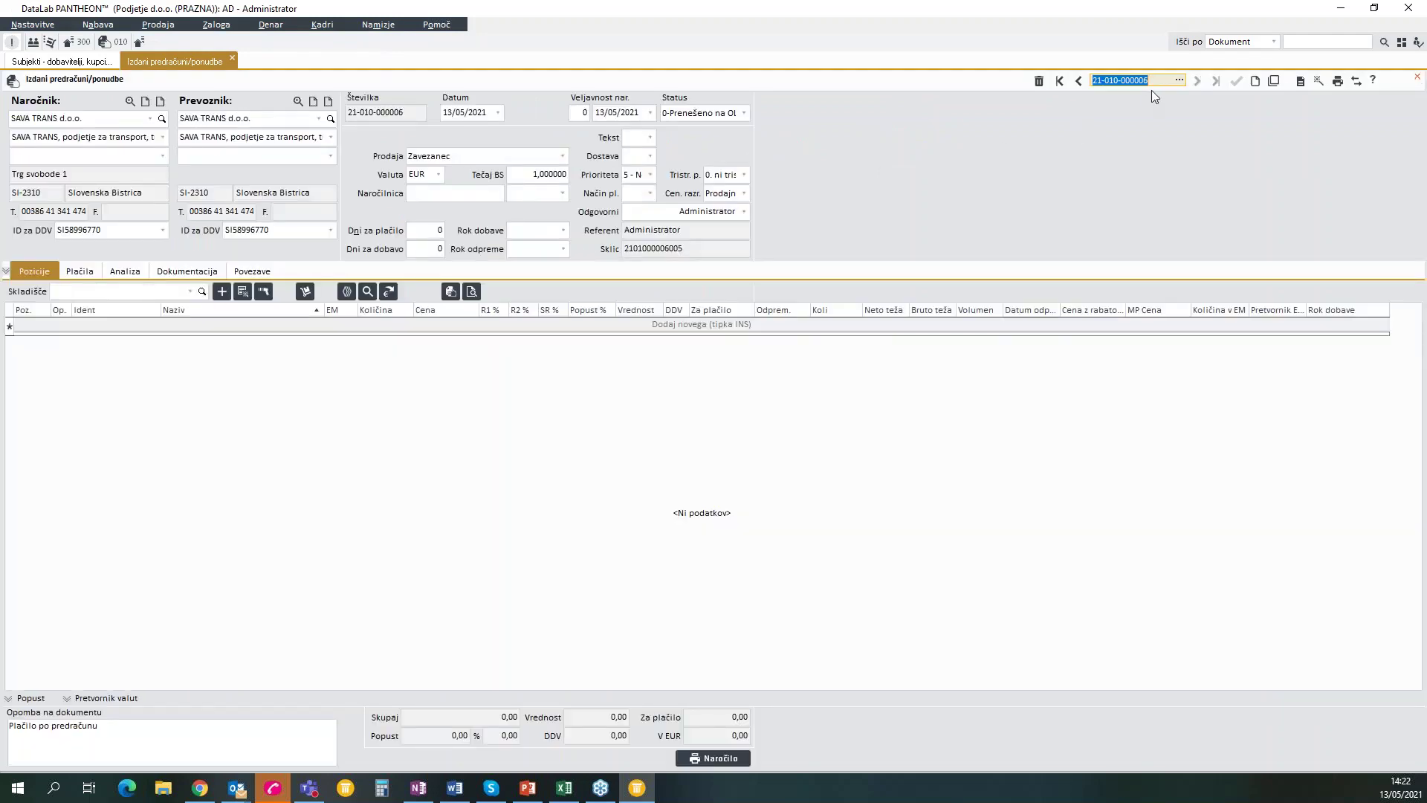
click(1254, 80)
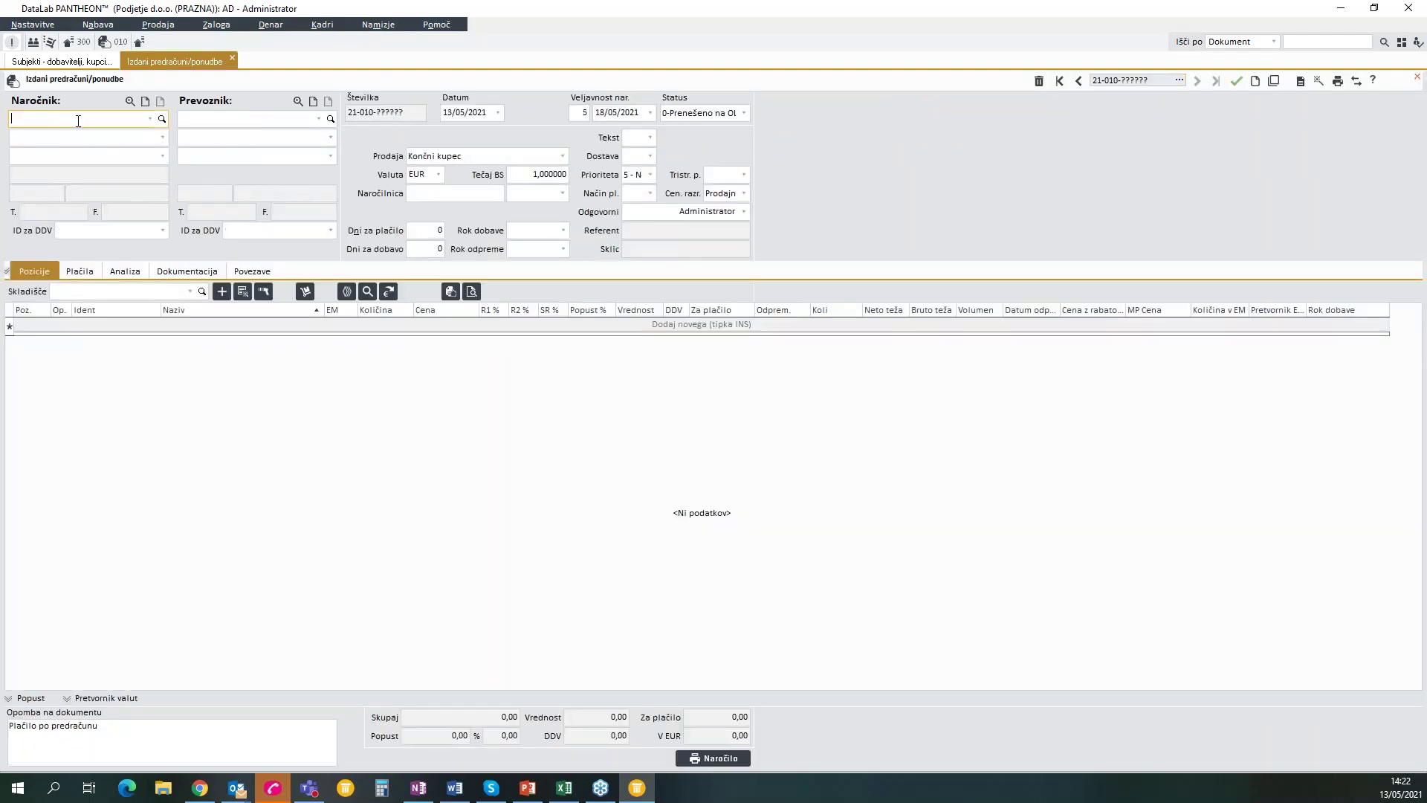
text(sava)
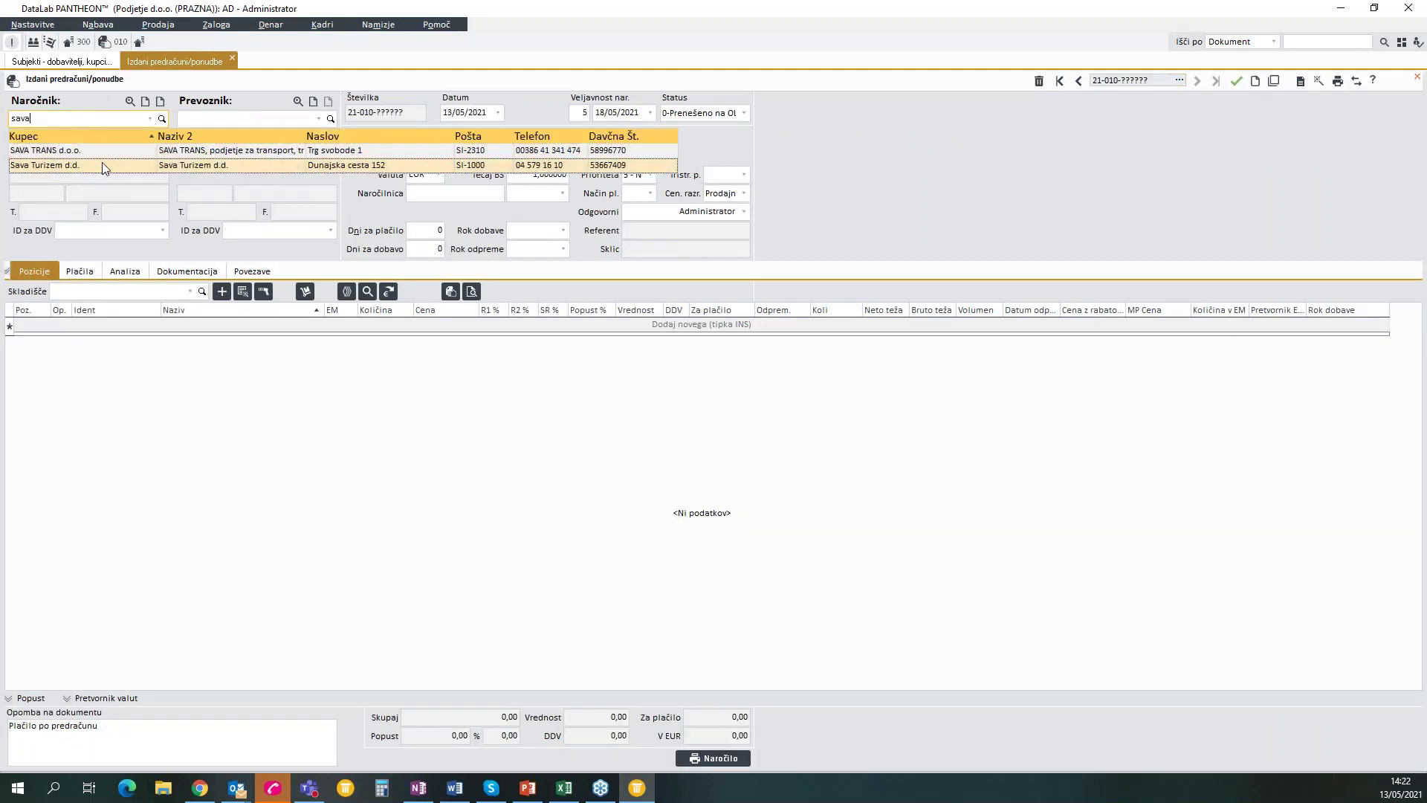
click(102, 162)
click(1234, 82)
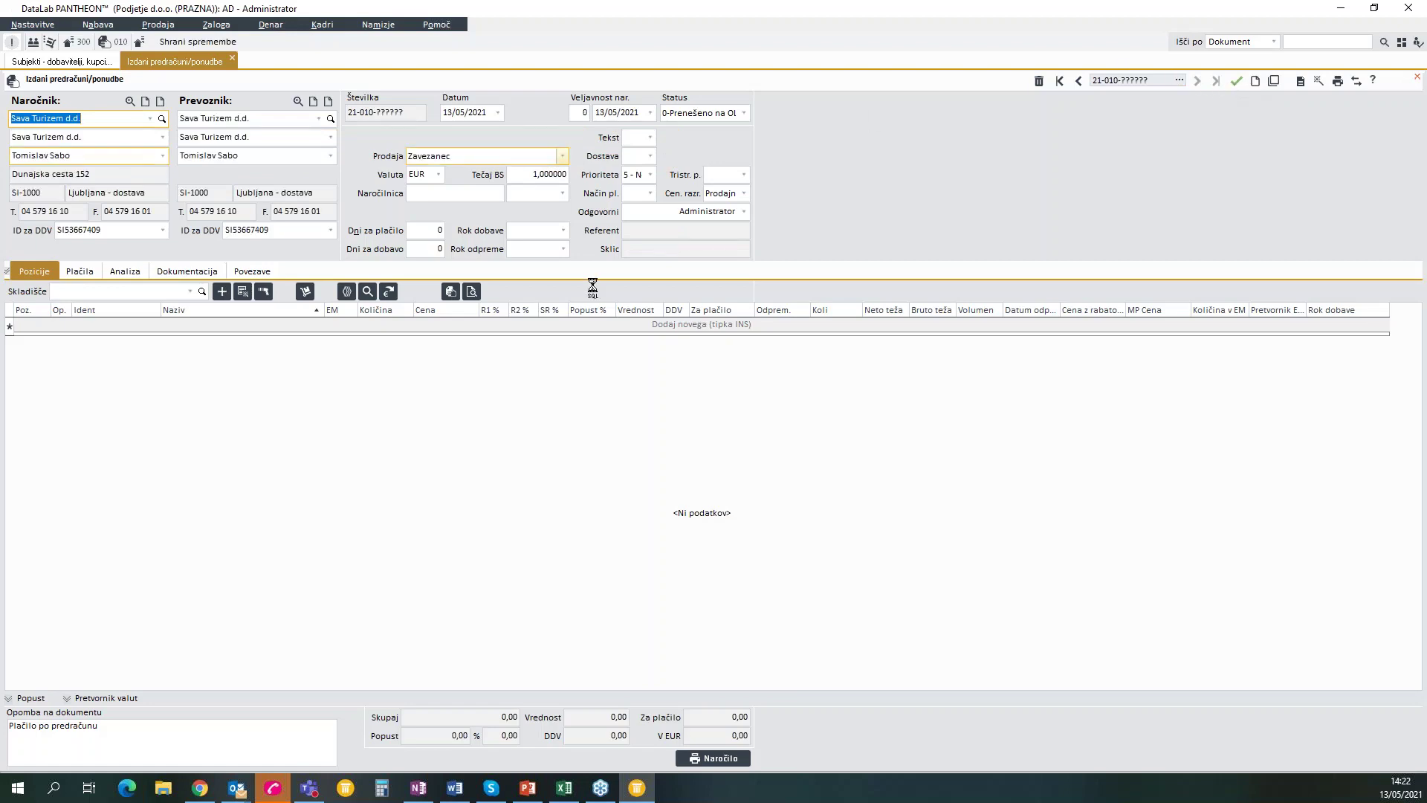
Step: Add the item STORITEV 1 to the proforma's positions and generate the Naročilo printout
click(192, 329)
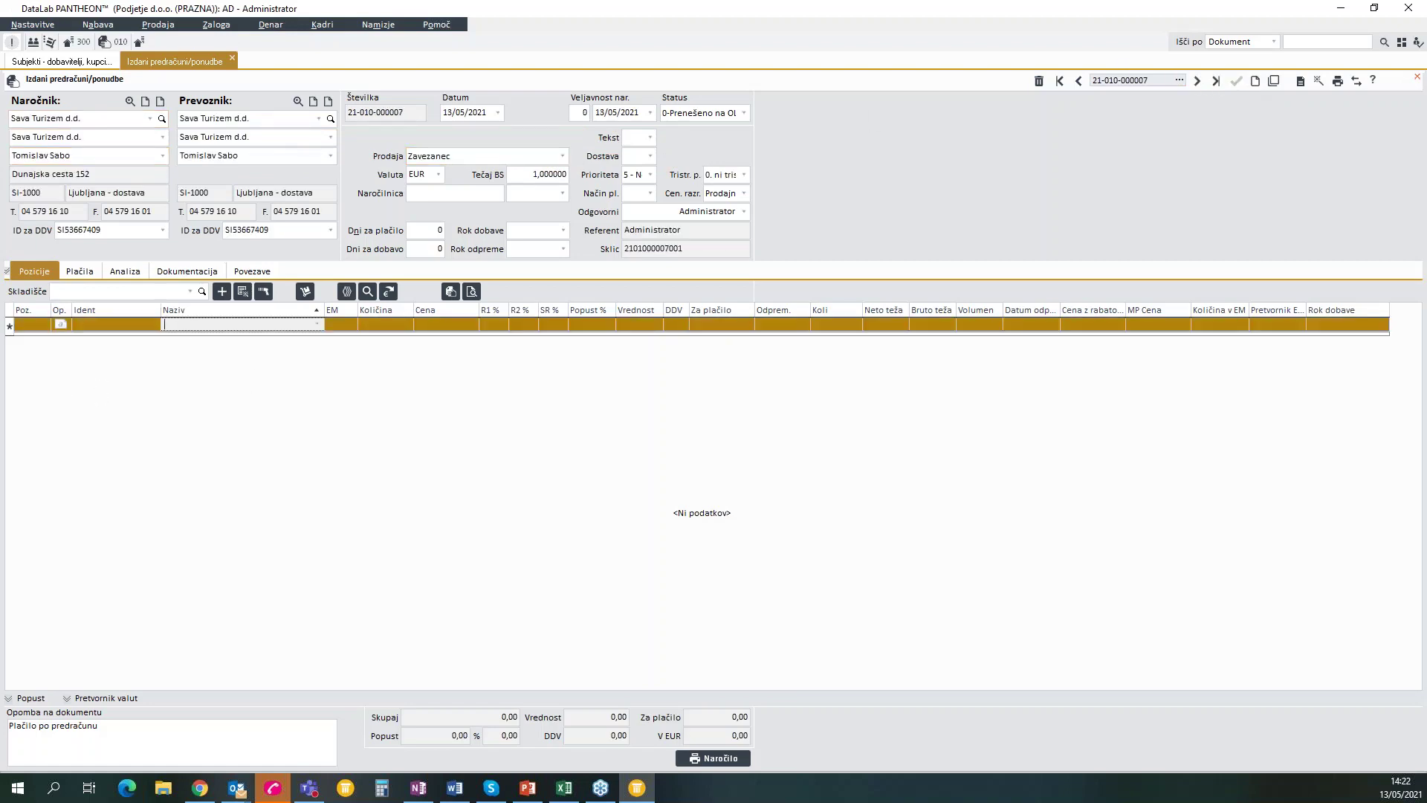
text(st)
click(209, 354)
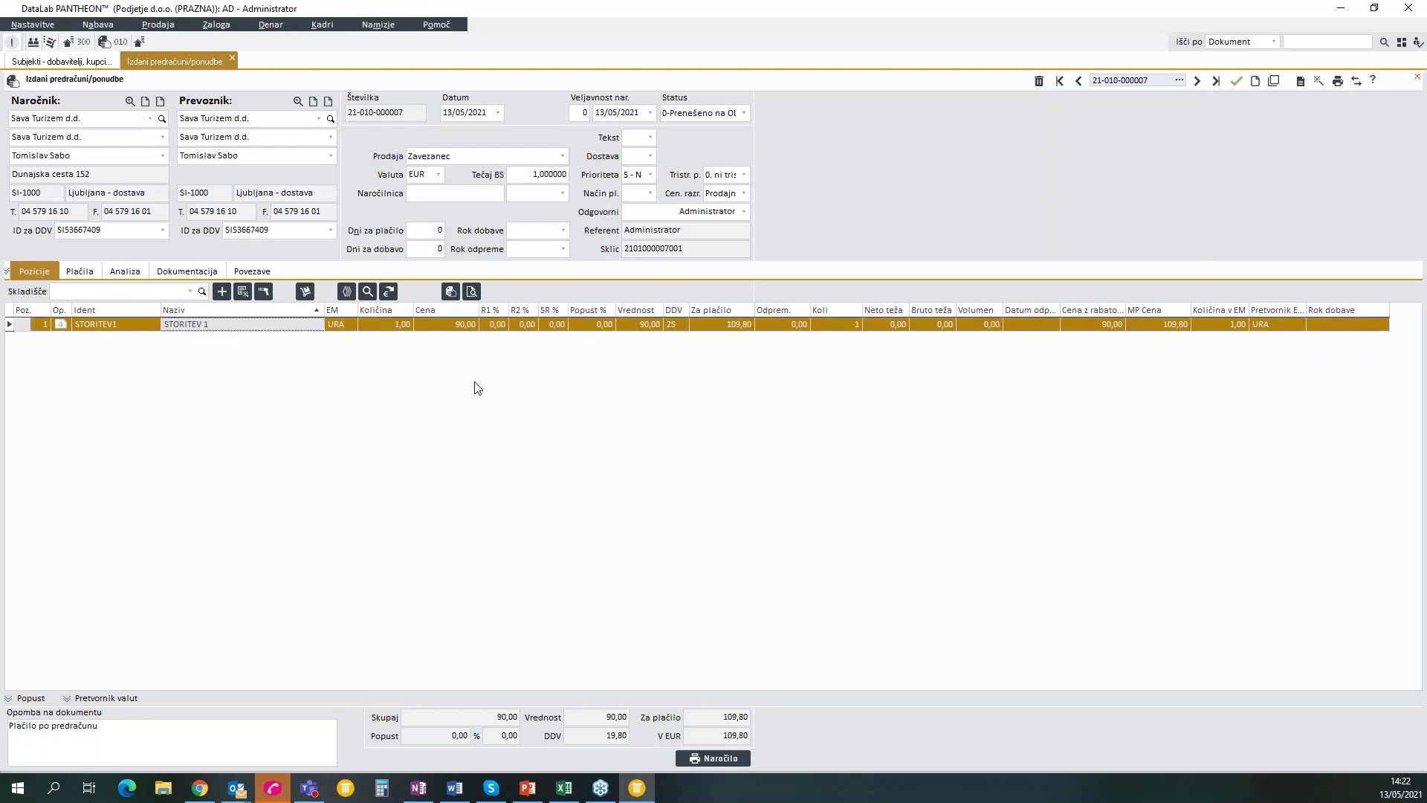
click(738, 758)
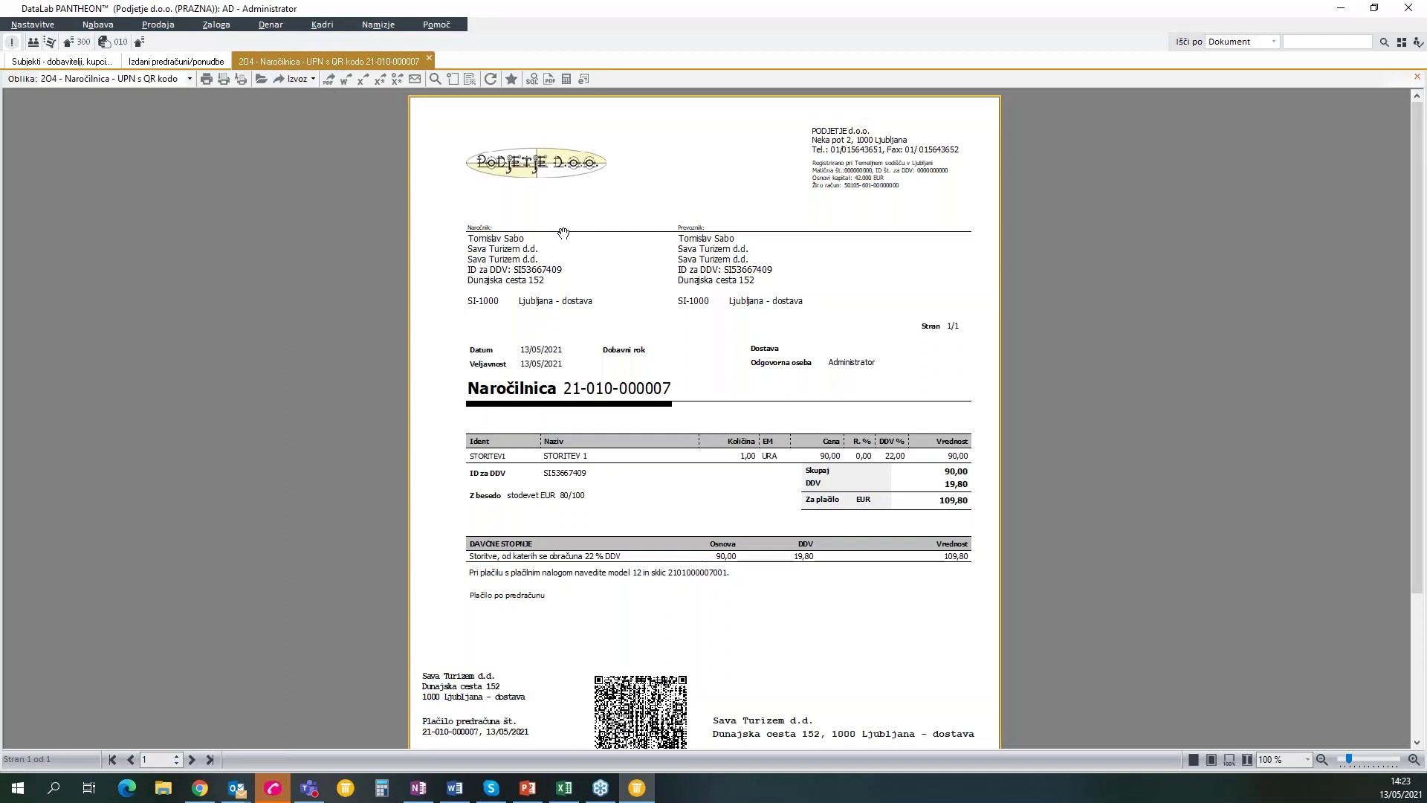
Step: Return to the proforma, create a document of type 300 from it, and show the created invoice's printout
click(189, 63)
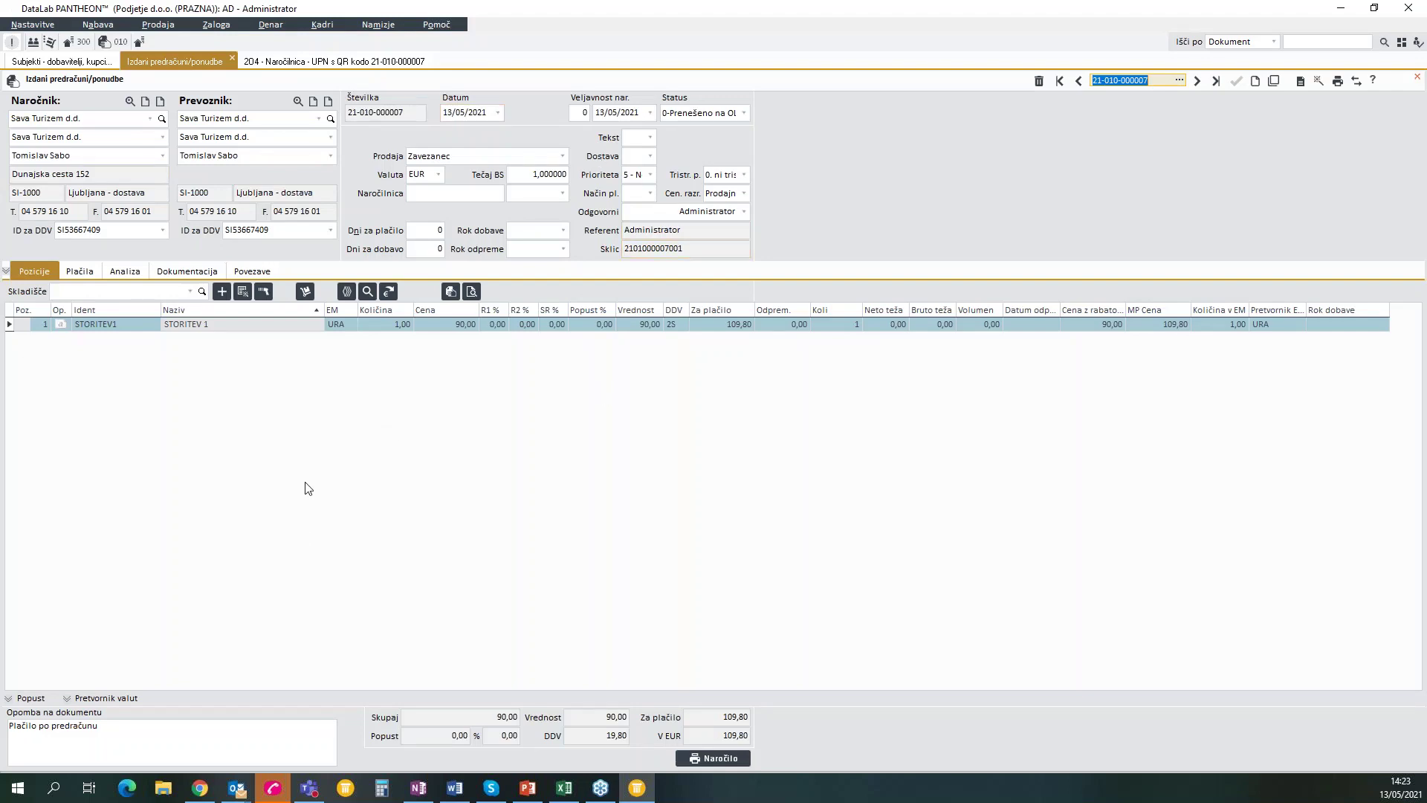
click(239, 292)
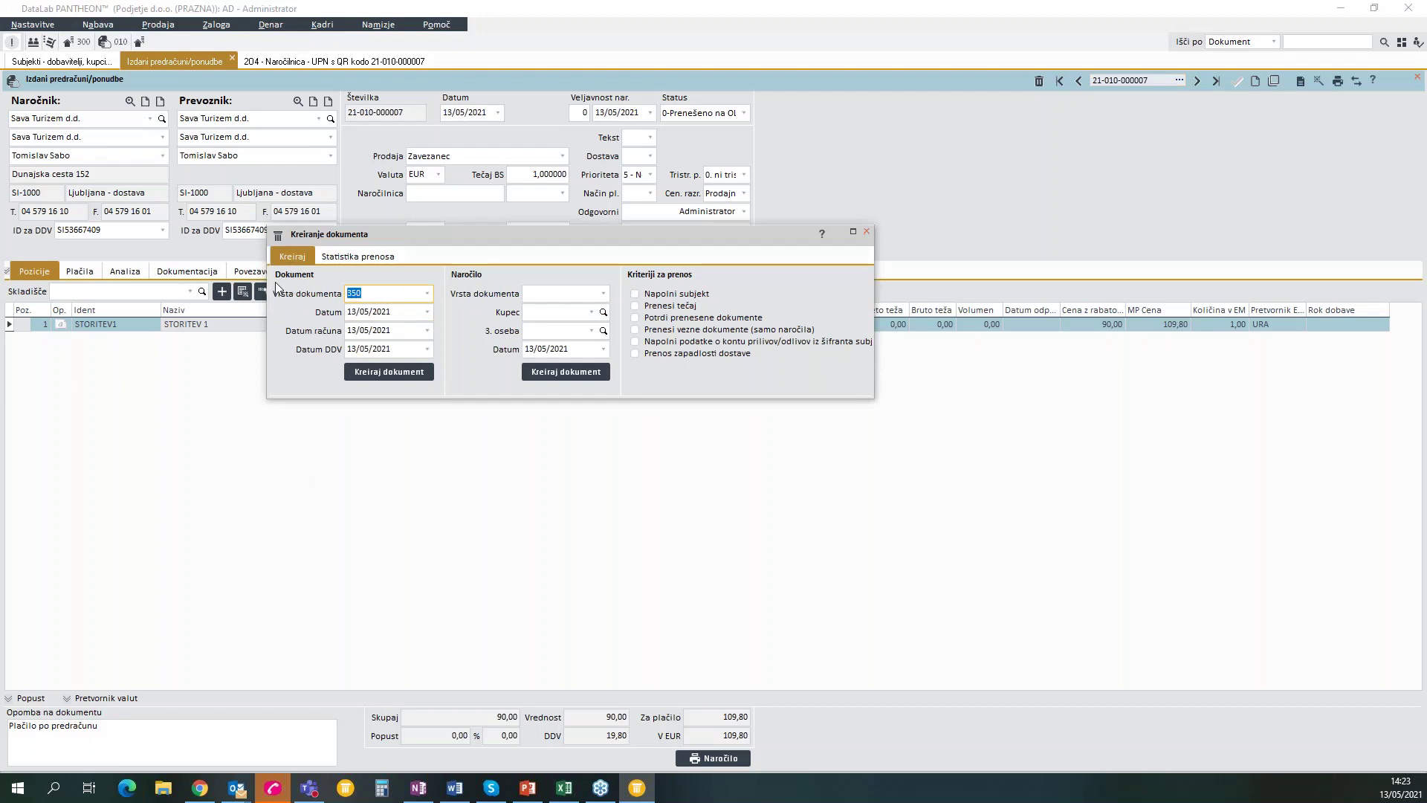
text(300)
key(Return)
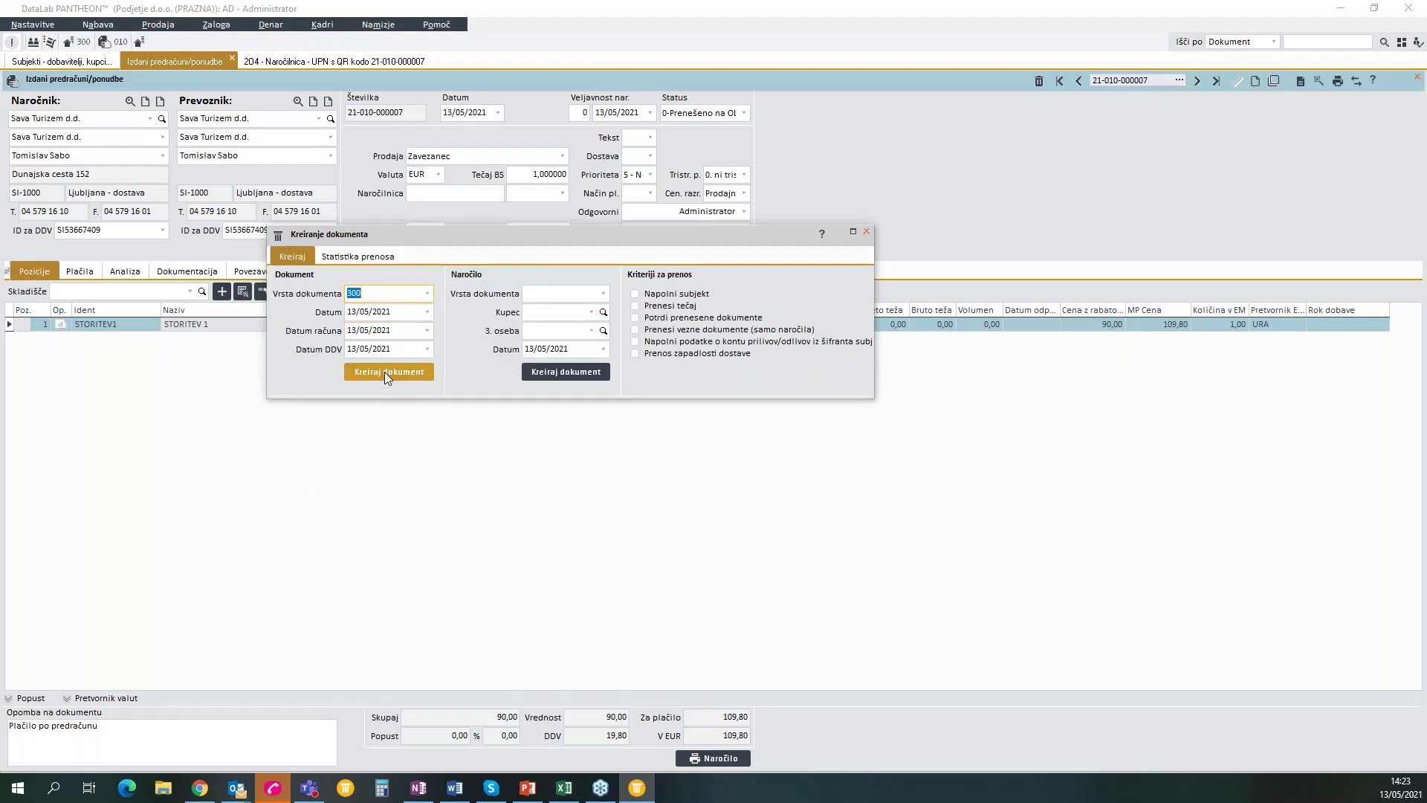
click(385, 372)
click(807, 421)
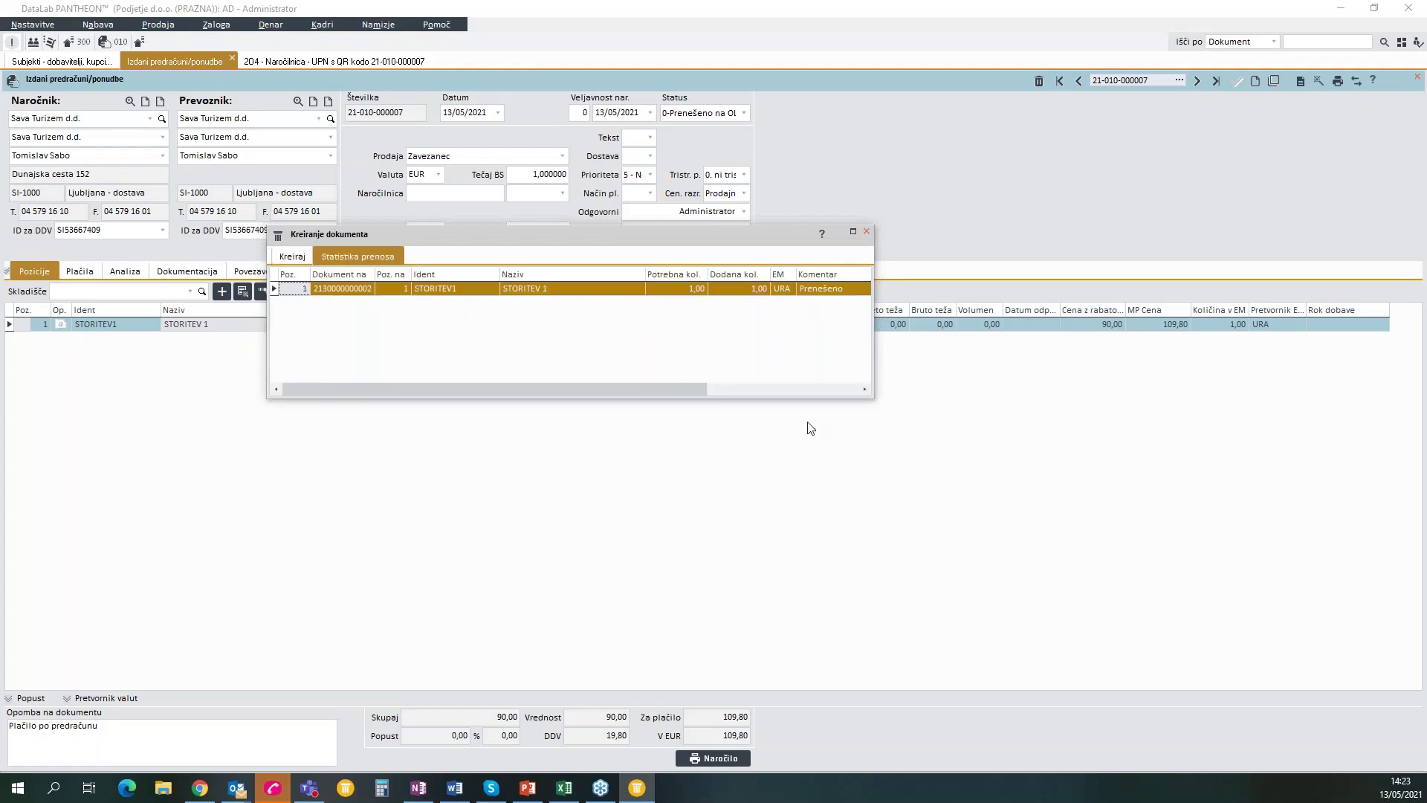
click(866, 232)
click(588, 367)
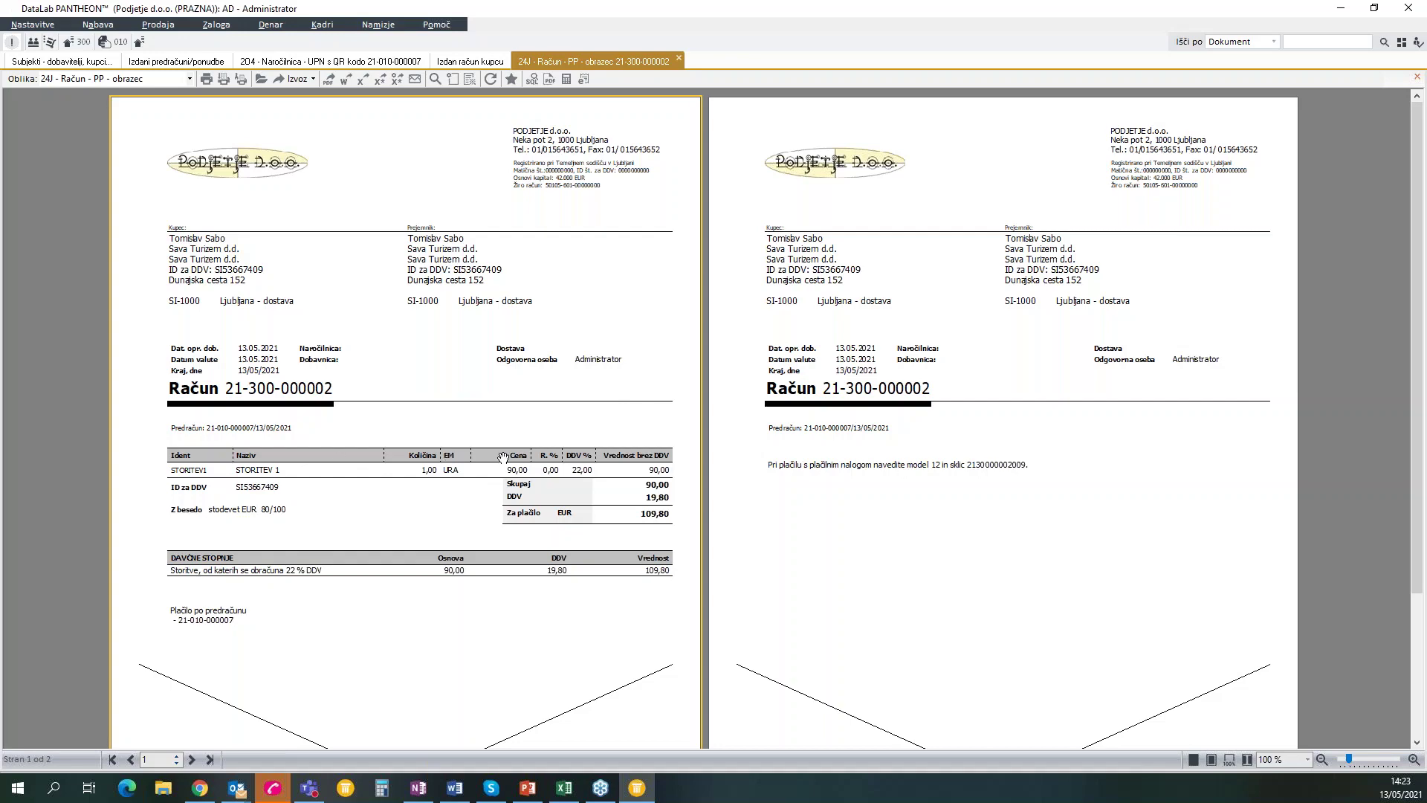
Step: Switch to the PowerPoint presentation, run the slide show from slide 10, and advance to the closing "HVALA ZA POZORNOST." slide
click(537, 792)
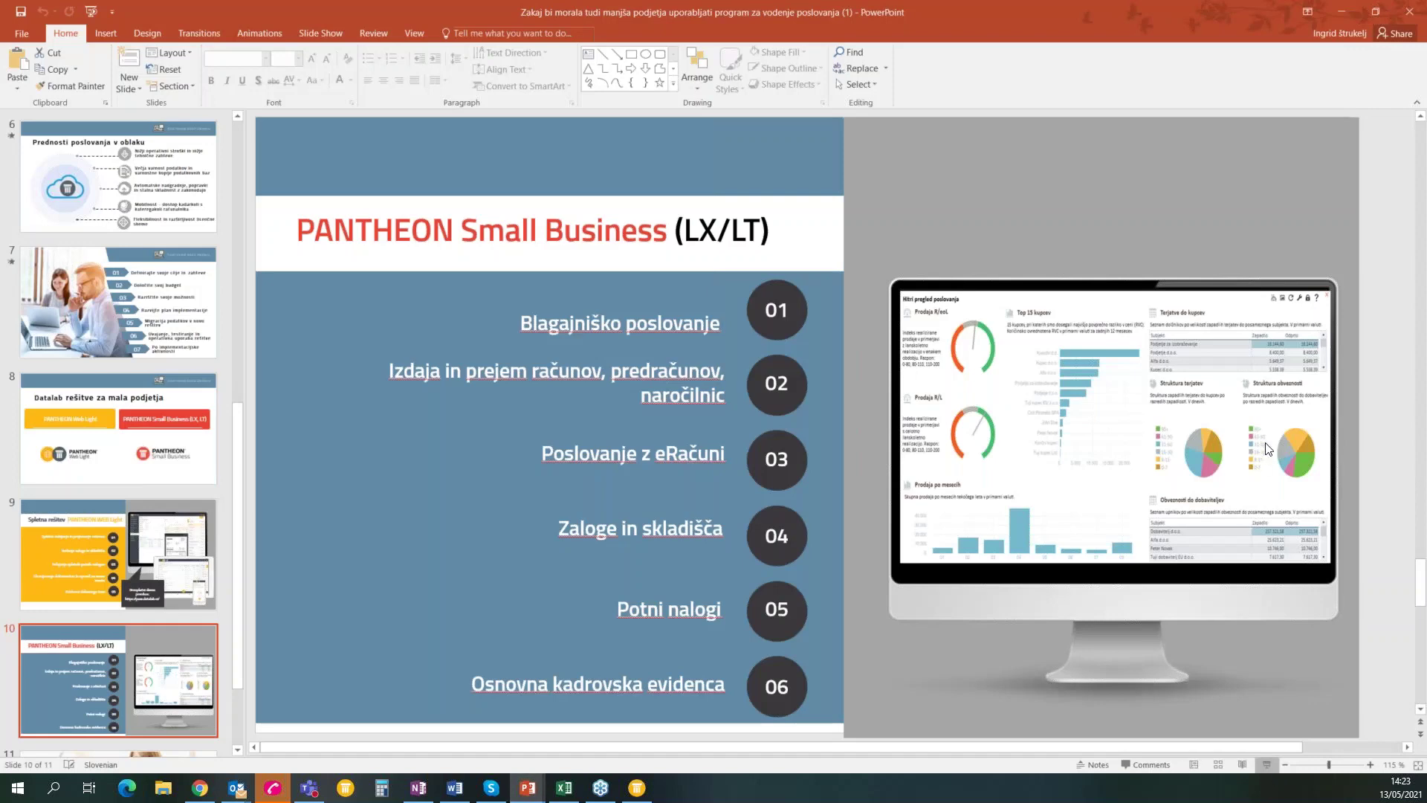
click(1268, 769)
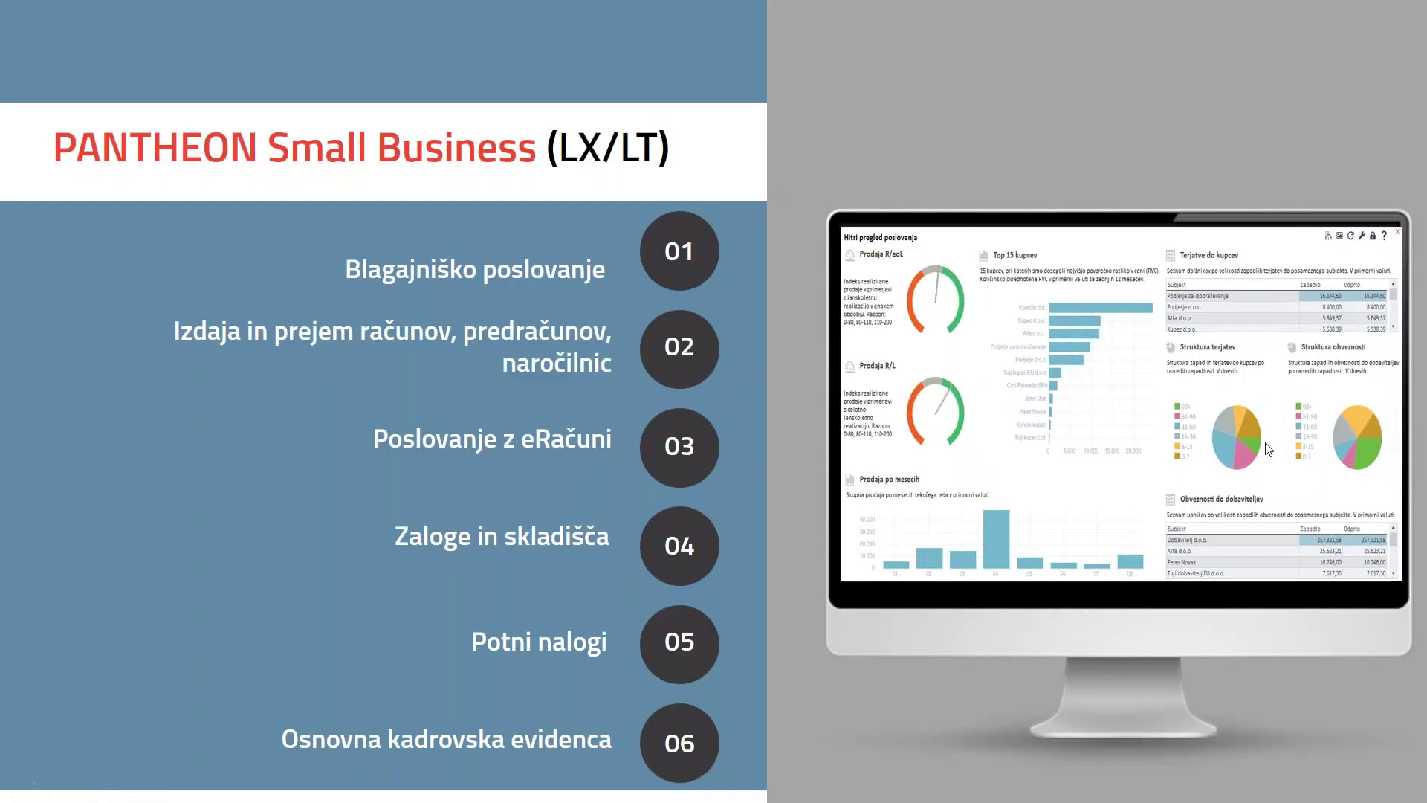
click(1268, 448)
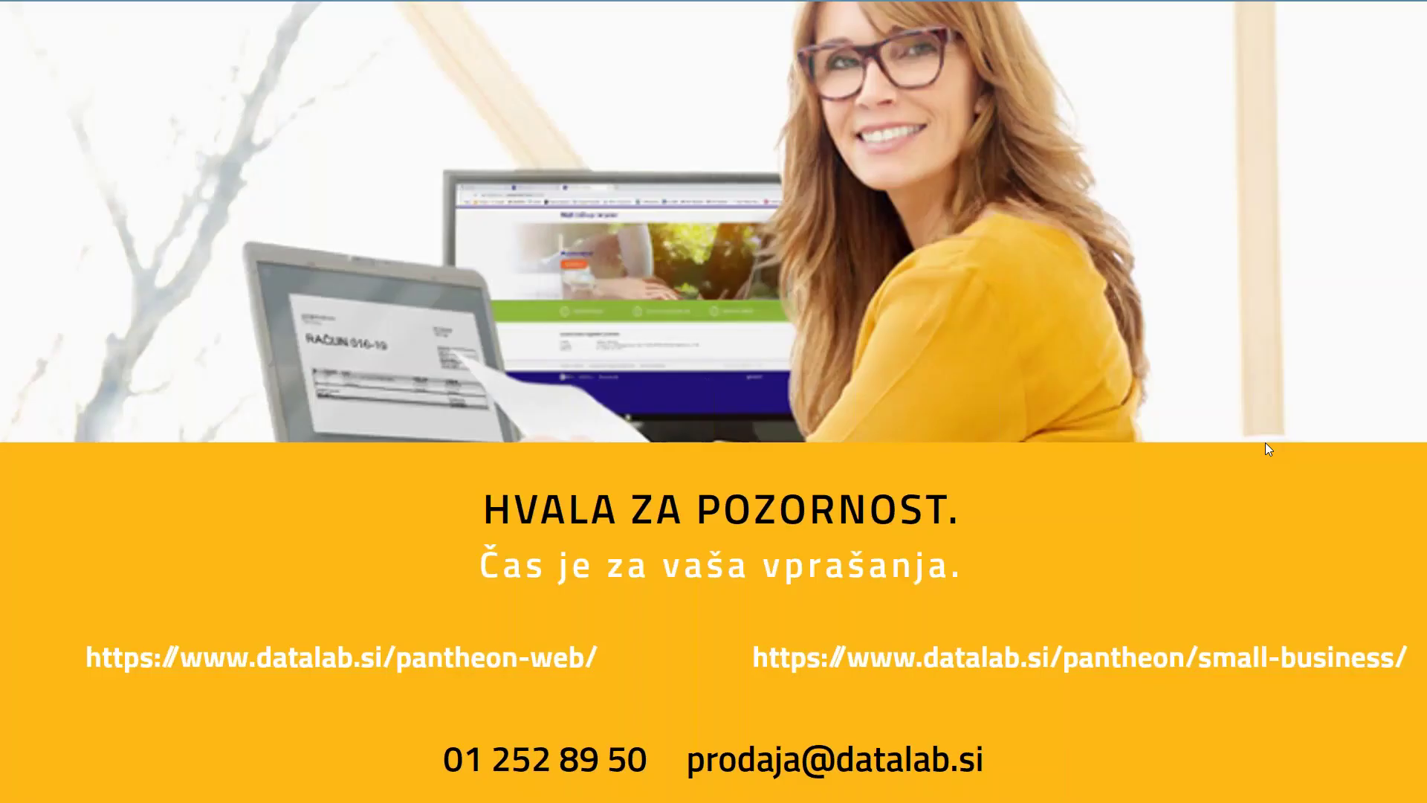